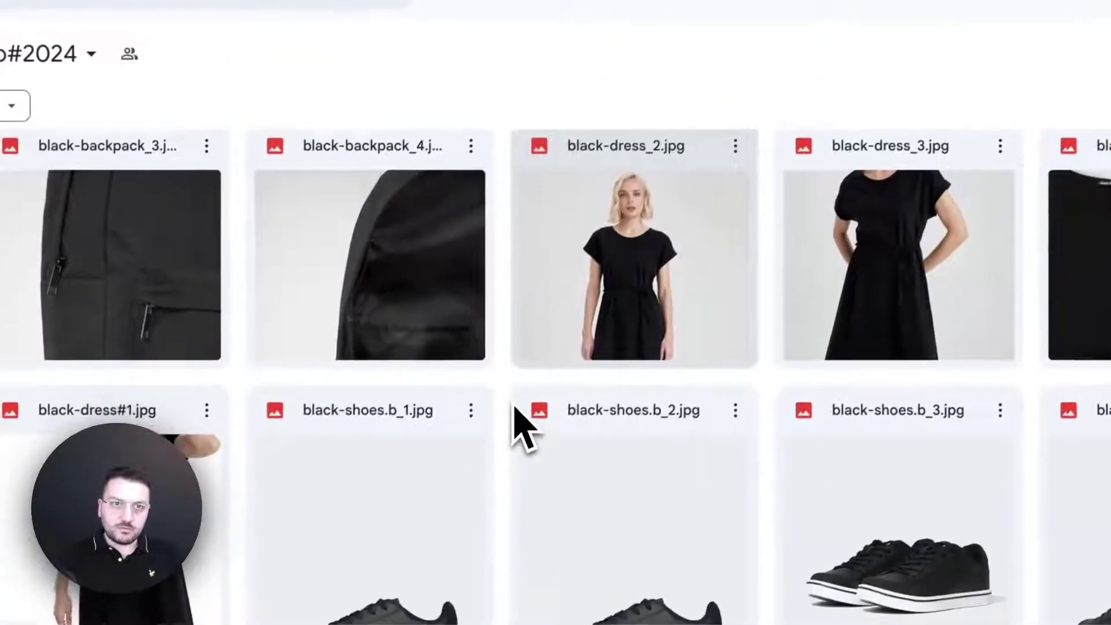
scroll(524, 428, down, 7)
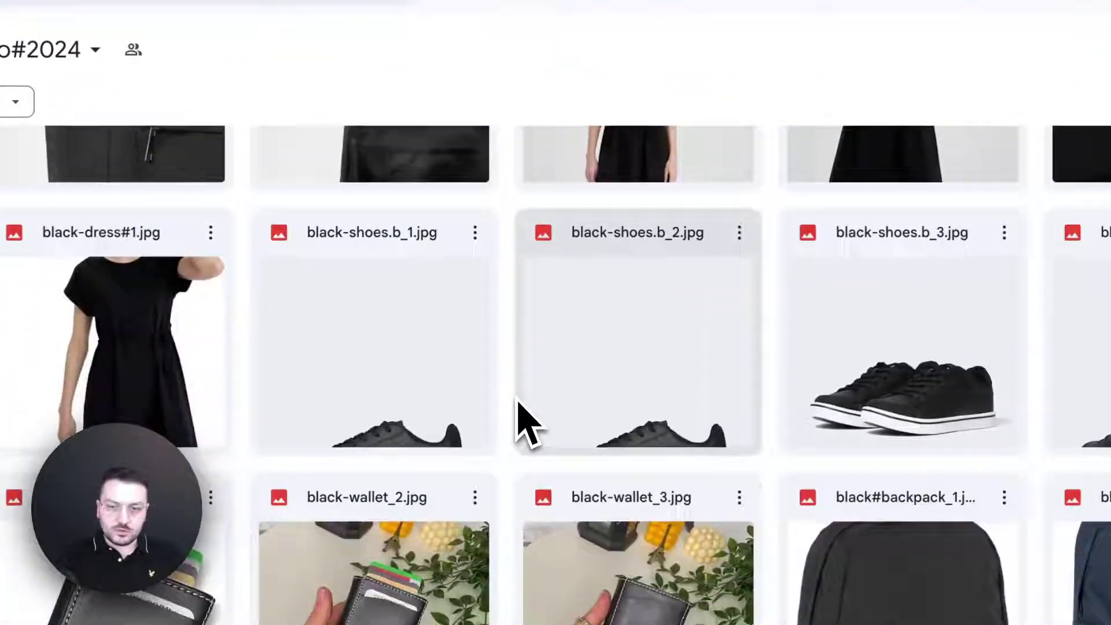
scroll(609, 296, down, 10)
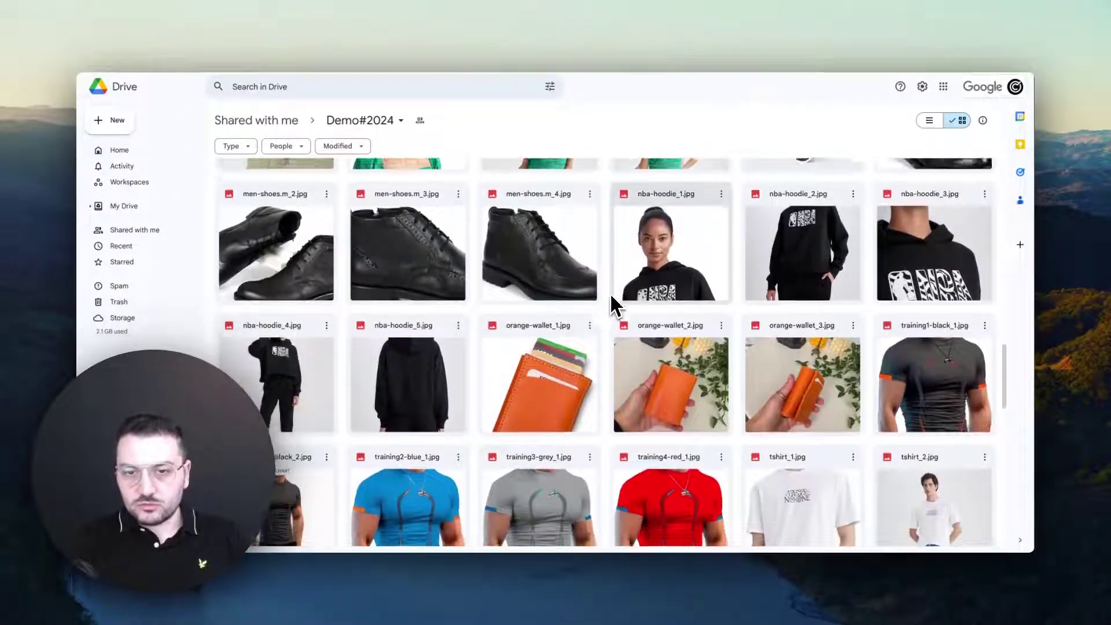
scroll(613, 304, down, 8)
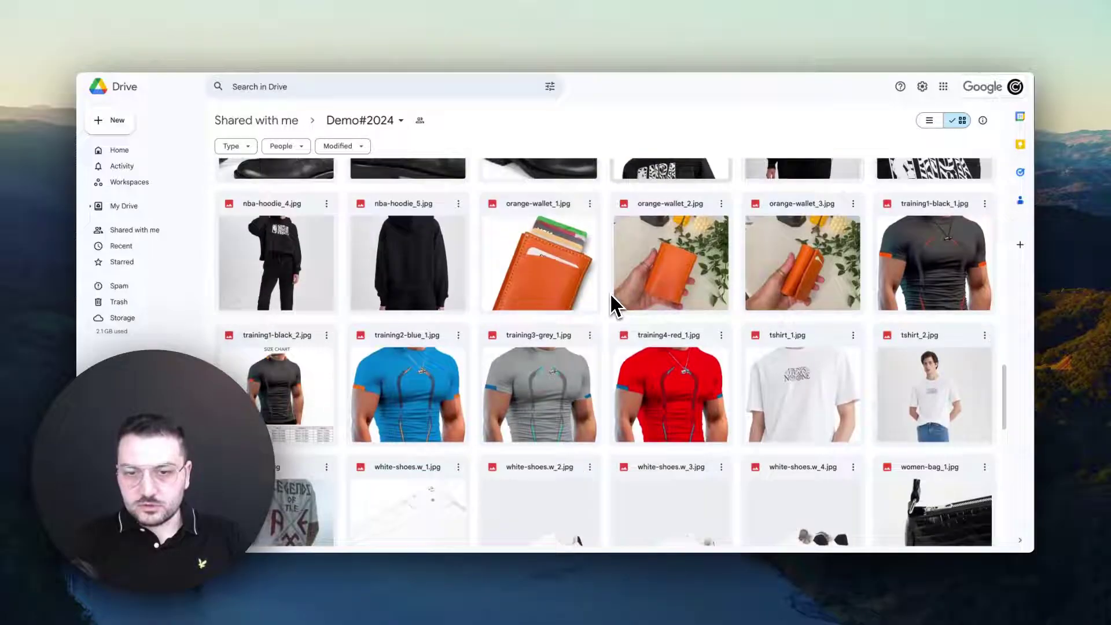
scroll(613, 304, down, 5)
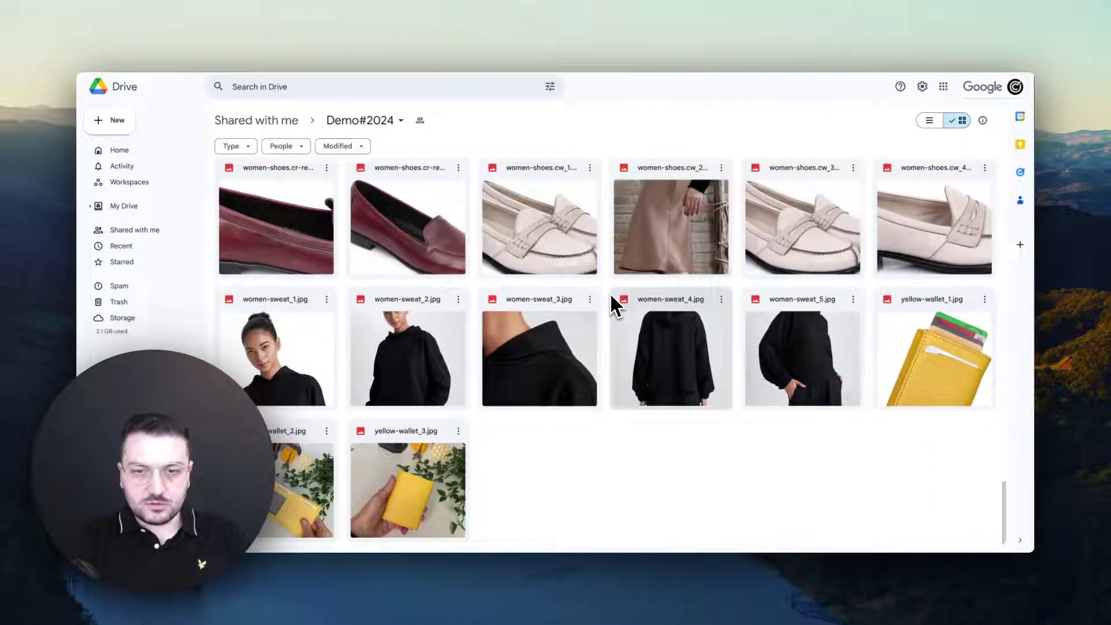
scroll(615, 305, up, 15)
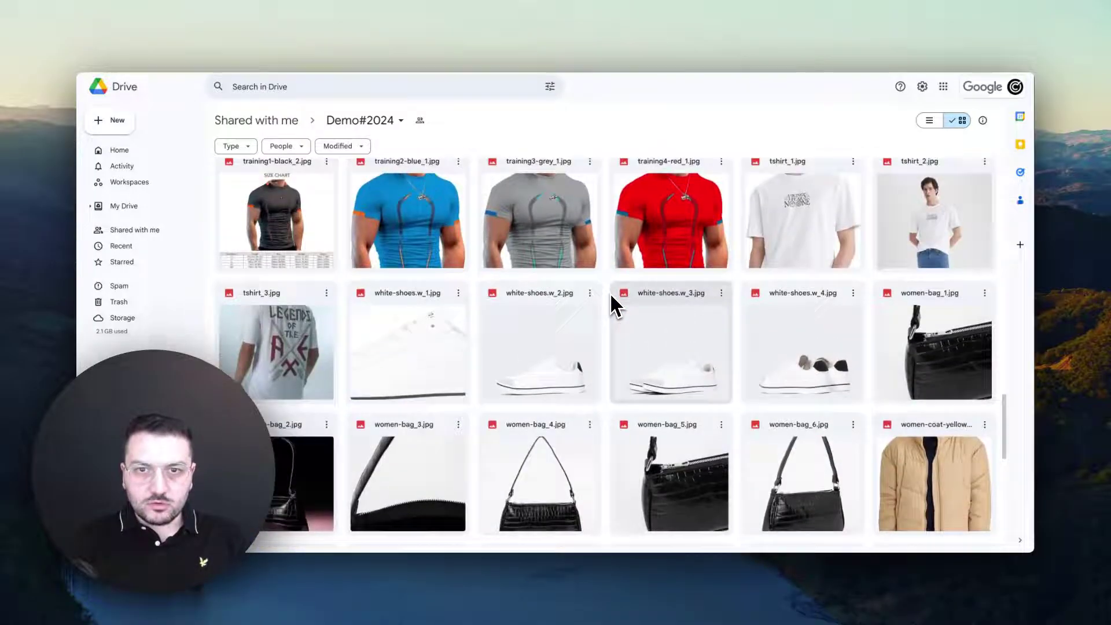
scroll(614, 305, up, 10)
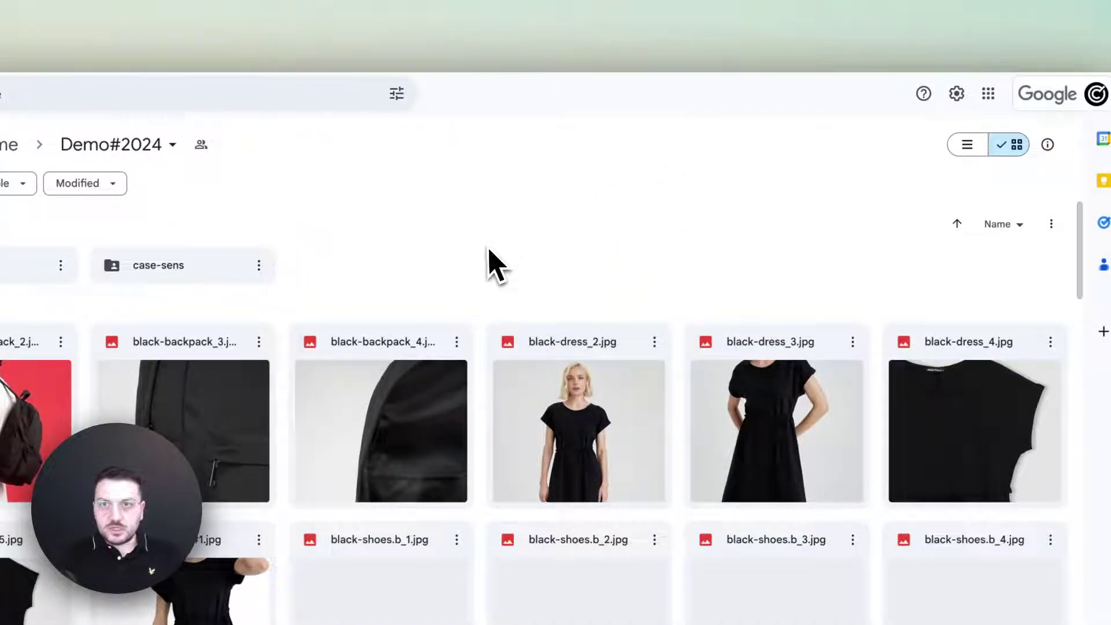
- Open the CS - Smart Bulk Image Upload app from its App Store listing into the store admin
click(852, 24)
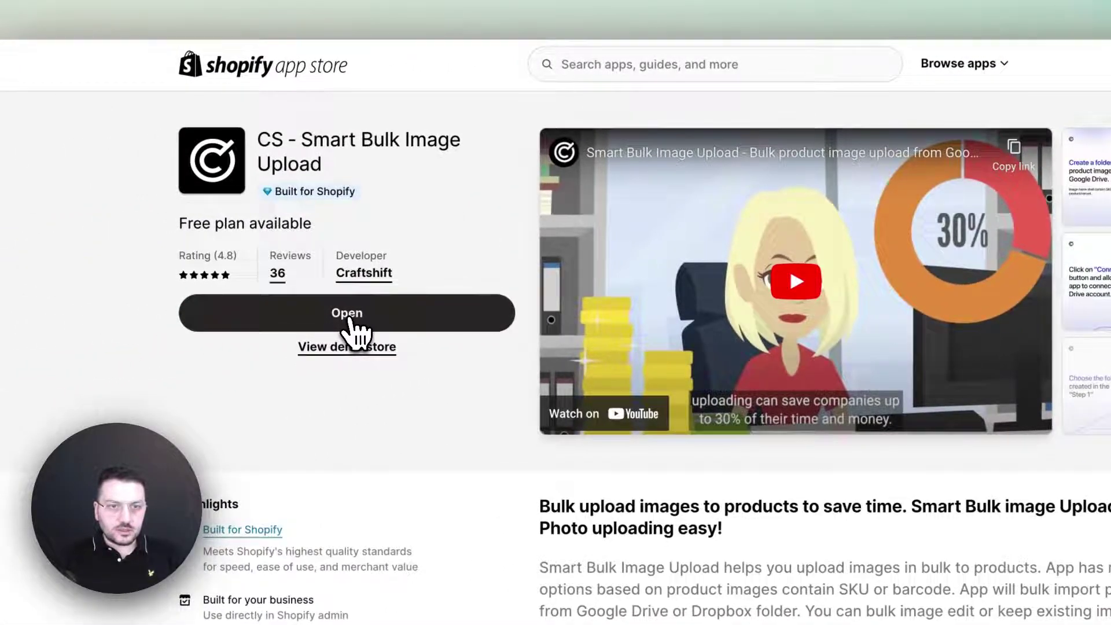
click(354, 329)
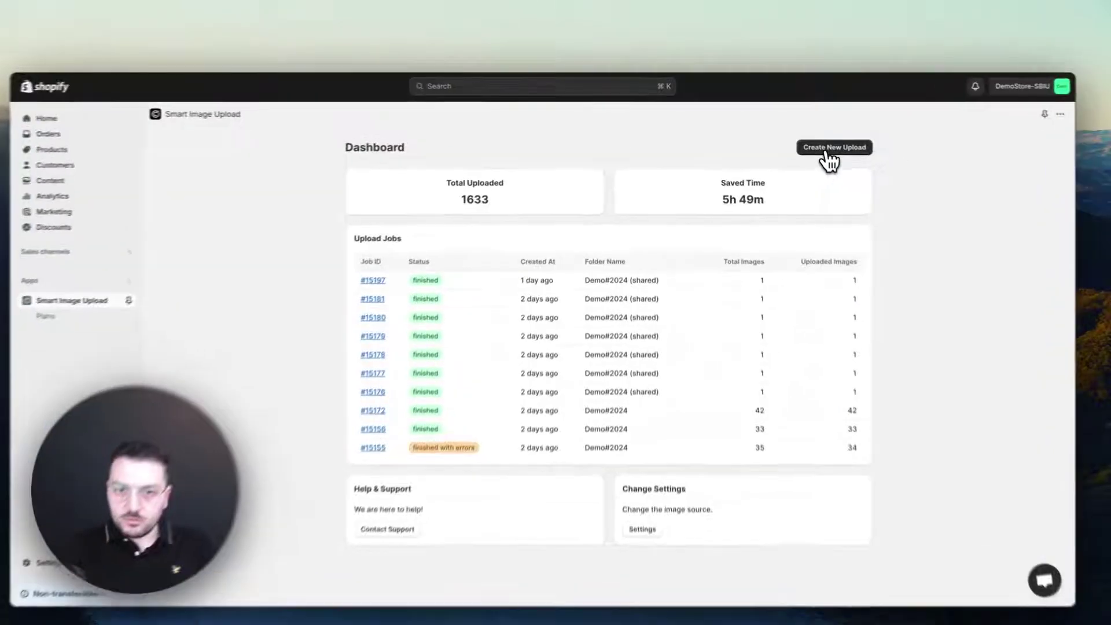
- Start a new upload and connect the chosen Google account, granting all requested Drive permissions
click(812, 145)
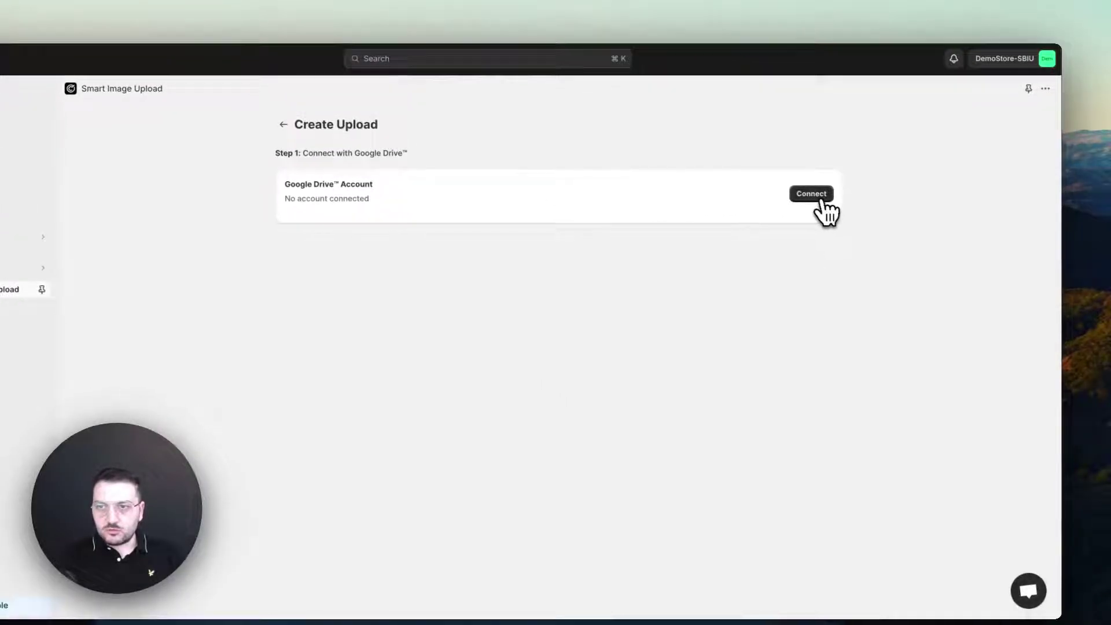
click(813, 196)
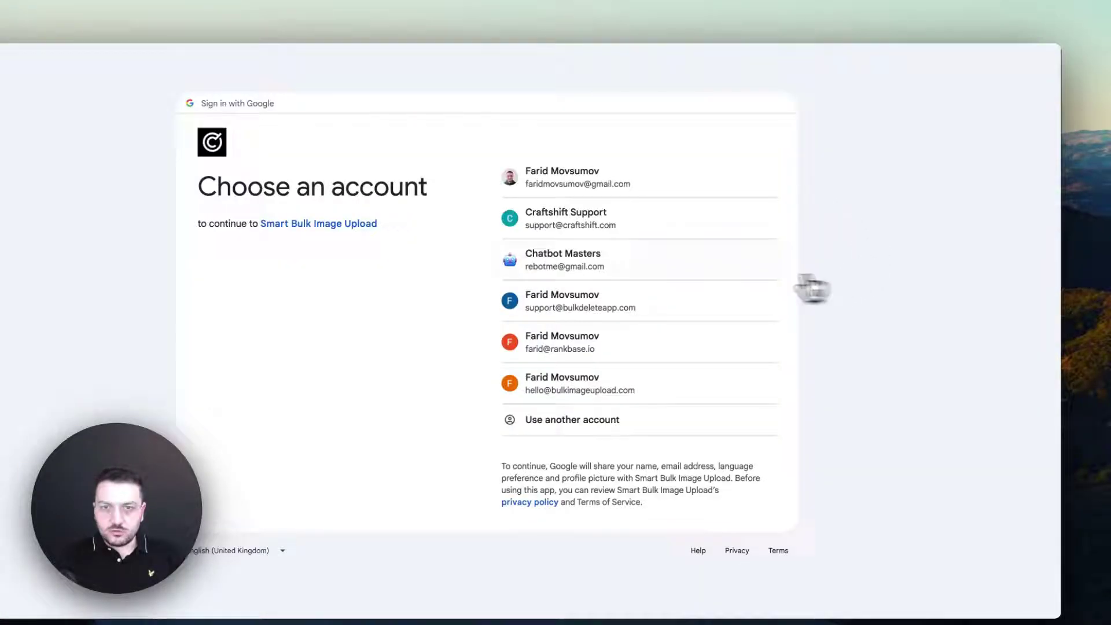
click(569, 192)
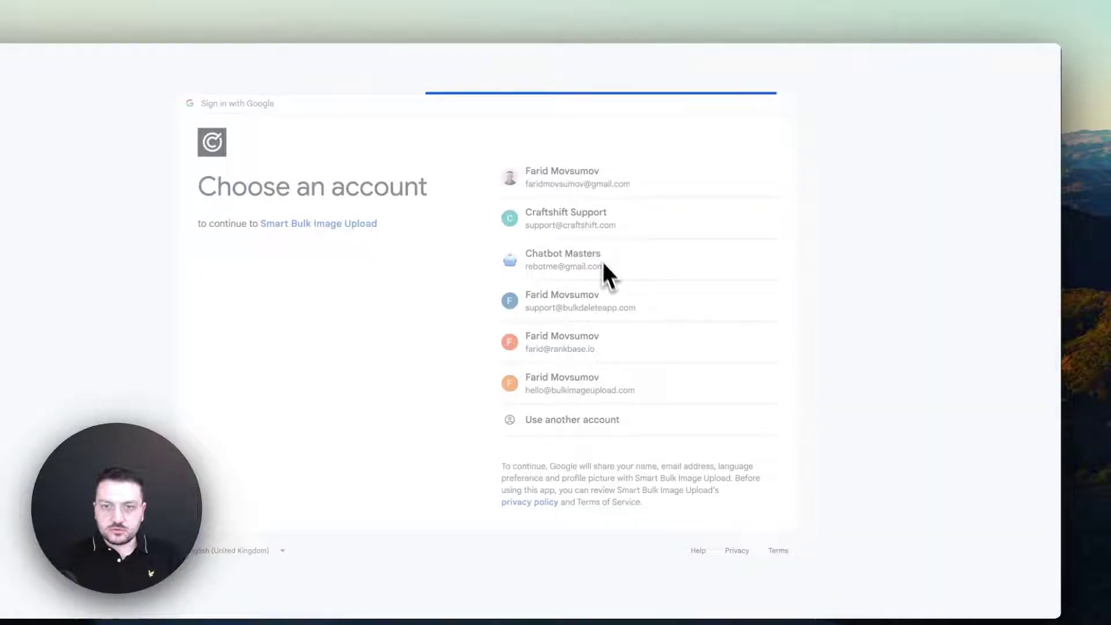
click(635, 394)
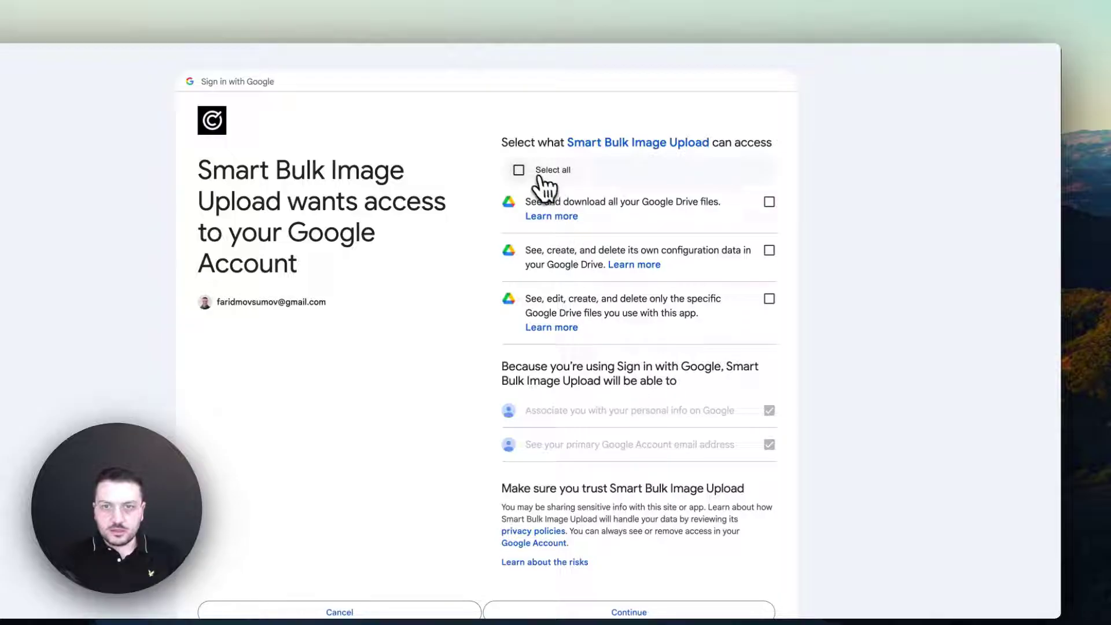
click(519, 172)
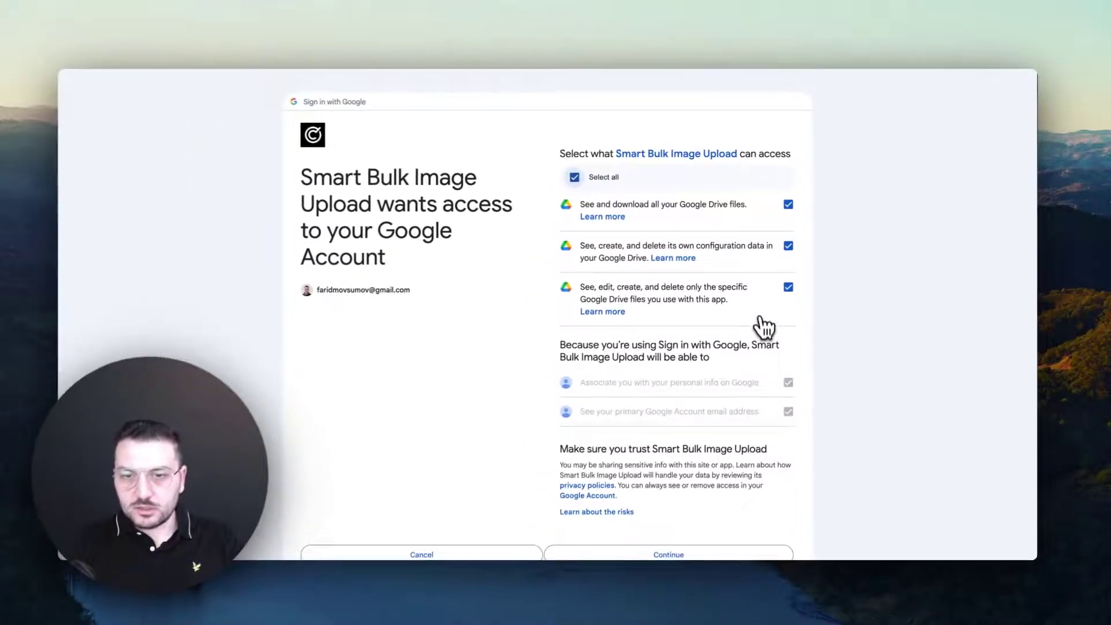
scroll(766, 329, down, 1)
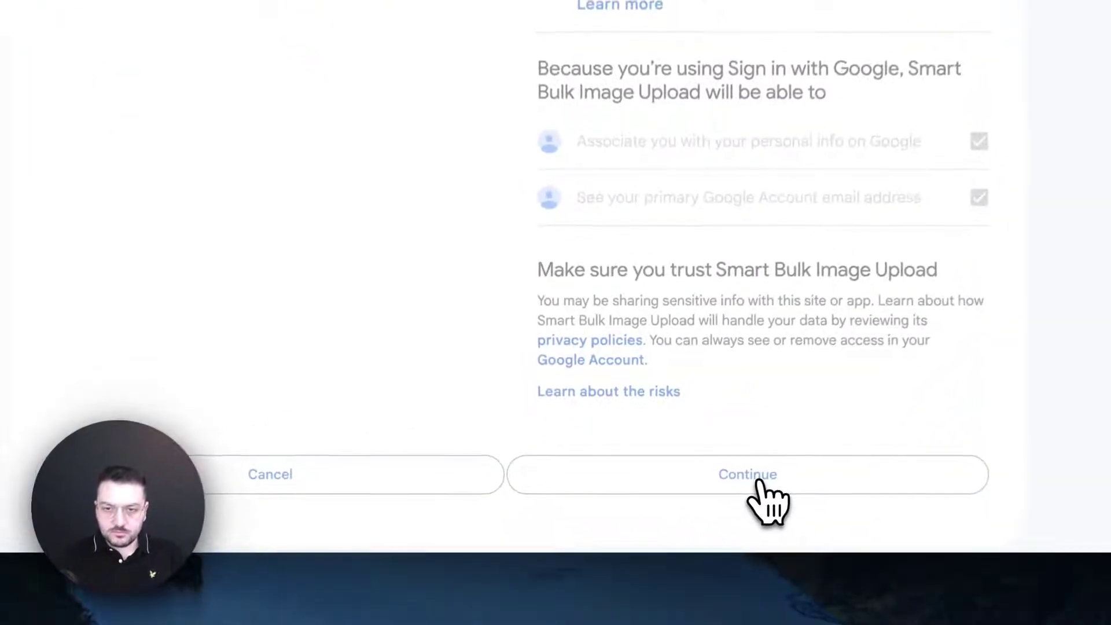
click(682, 518)
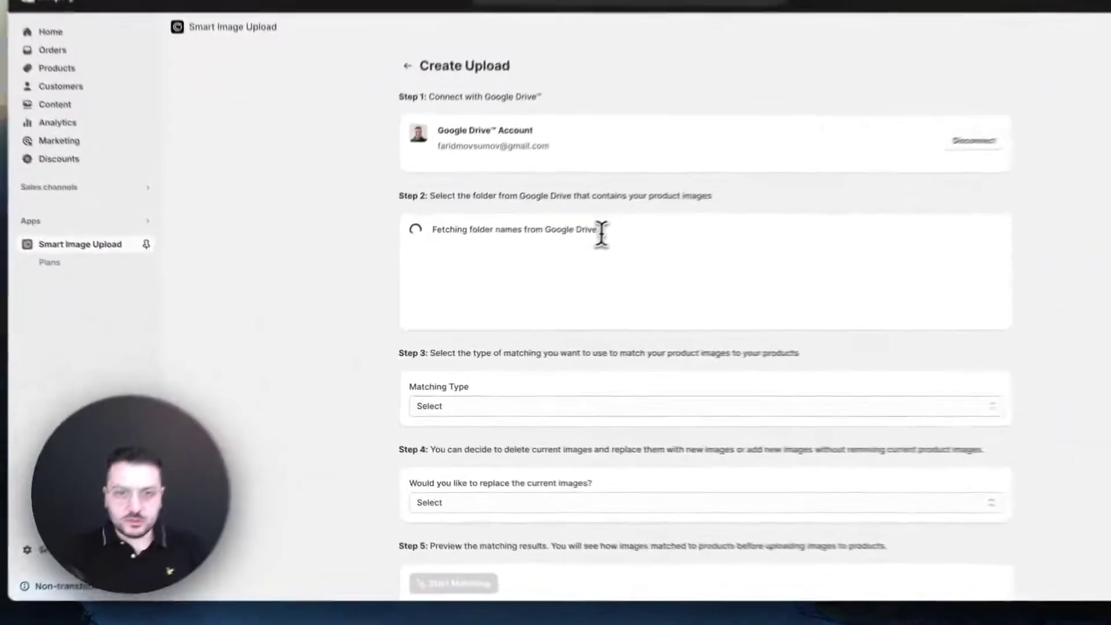
- Search 'demo' and select the Demo#2024 (shared) folder, with 97 images, as the image source
drag(534, 268, 402, 272)
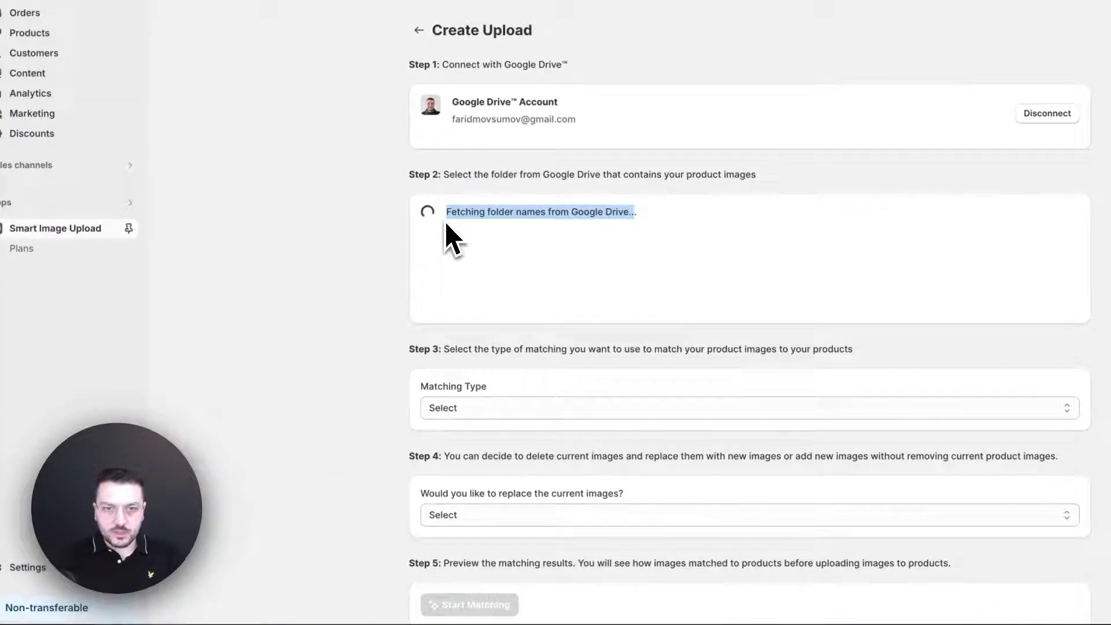
click(368, 234)
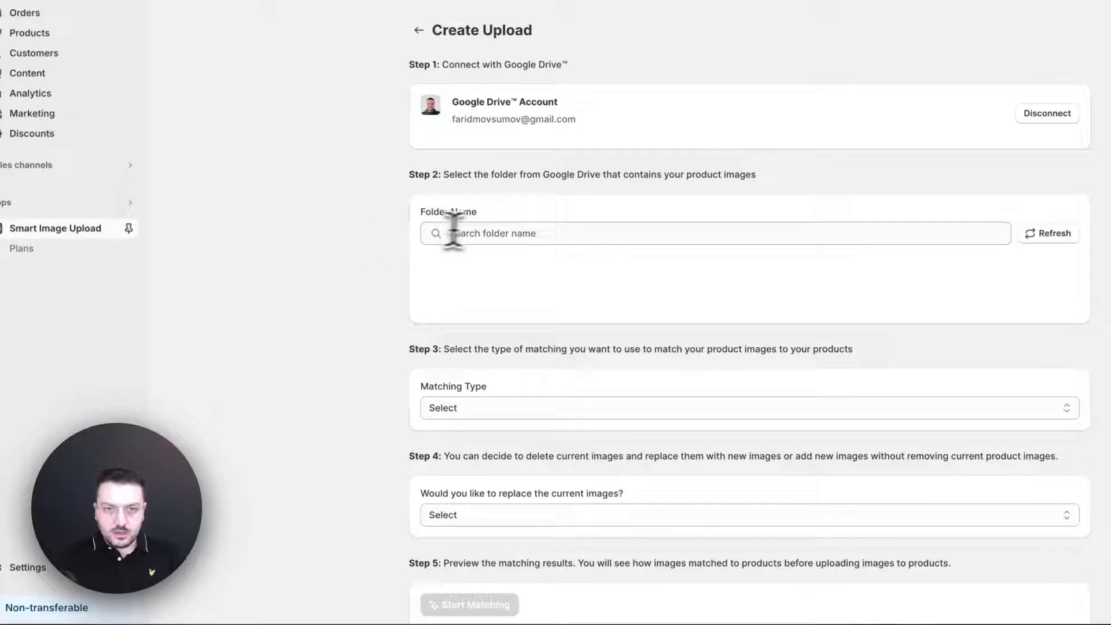
click(496, 235)
text(demo)
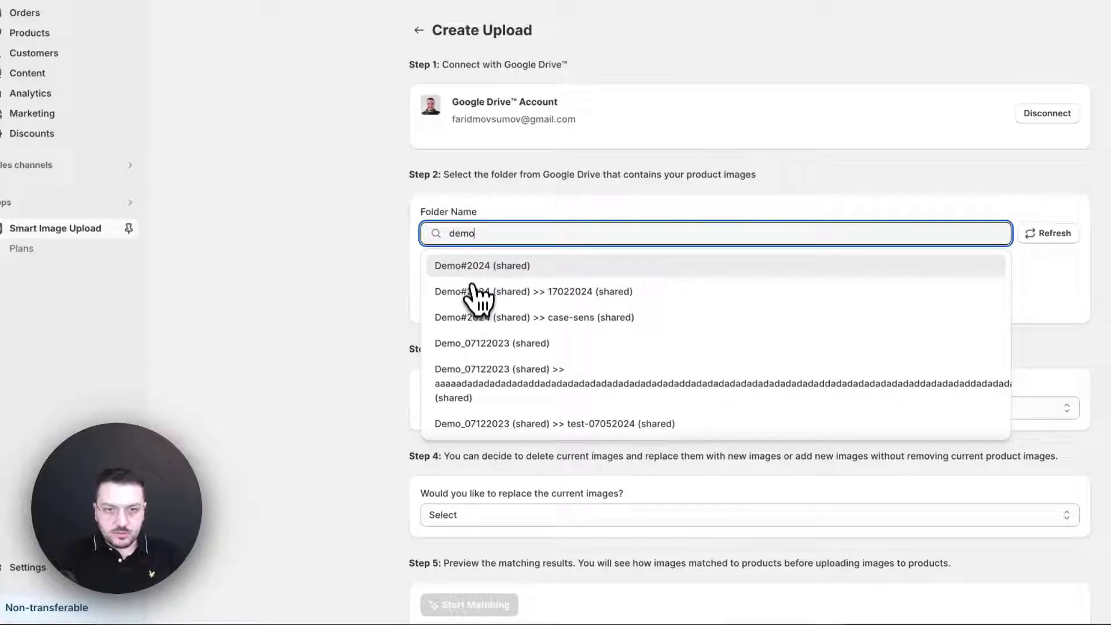
click(479, 267)
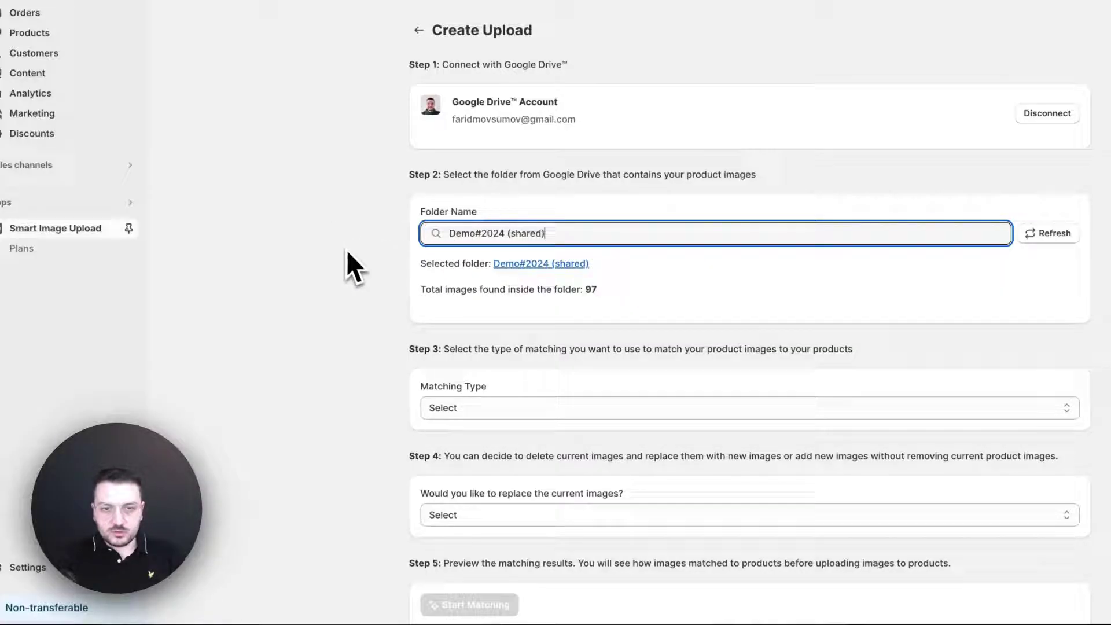
click(348, 321)
scroll(350, 325, down, 1)
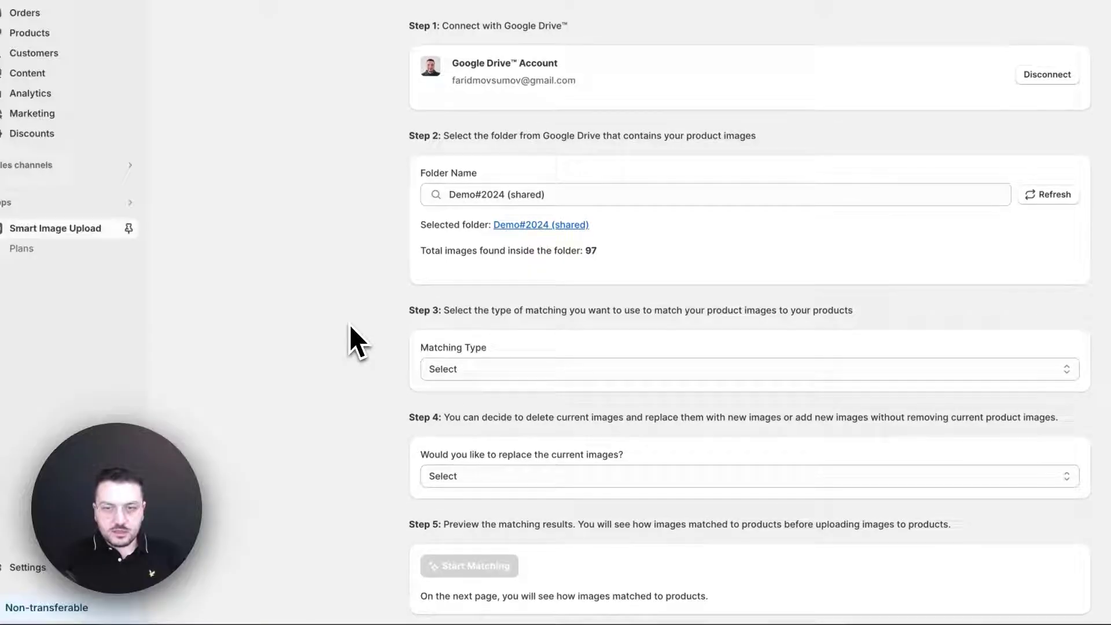
click(516, 373)
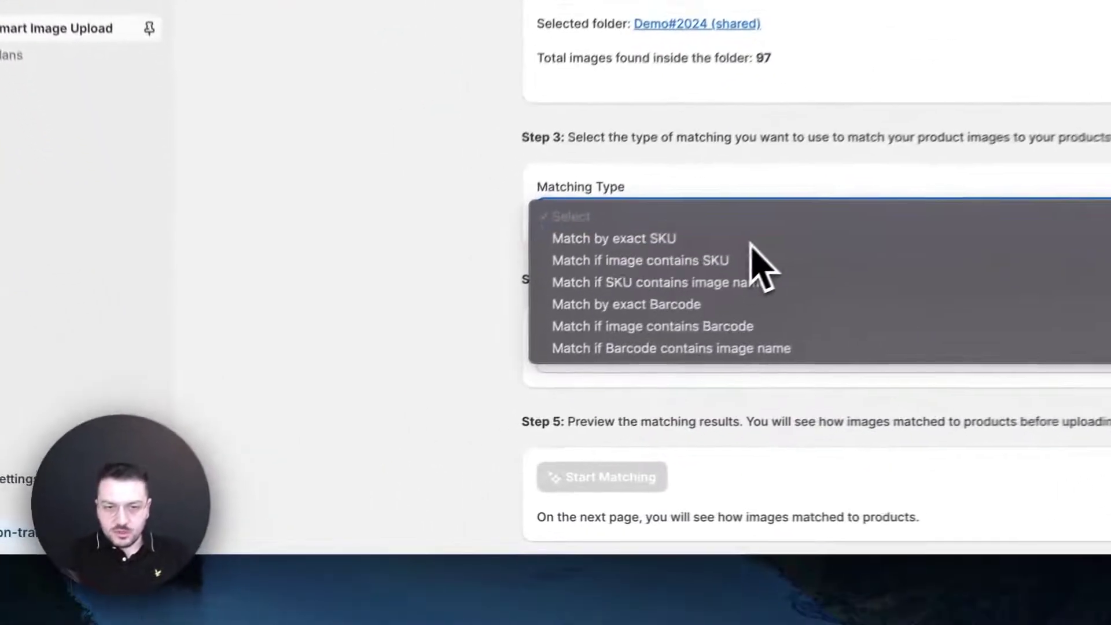
- Use Match by exact SKU with Don't replace existing images and start matching, giving 17 matches
click(498, 391)
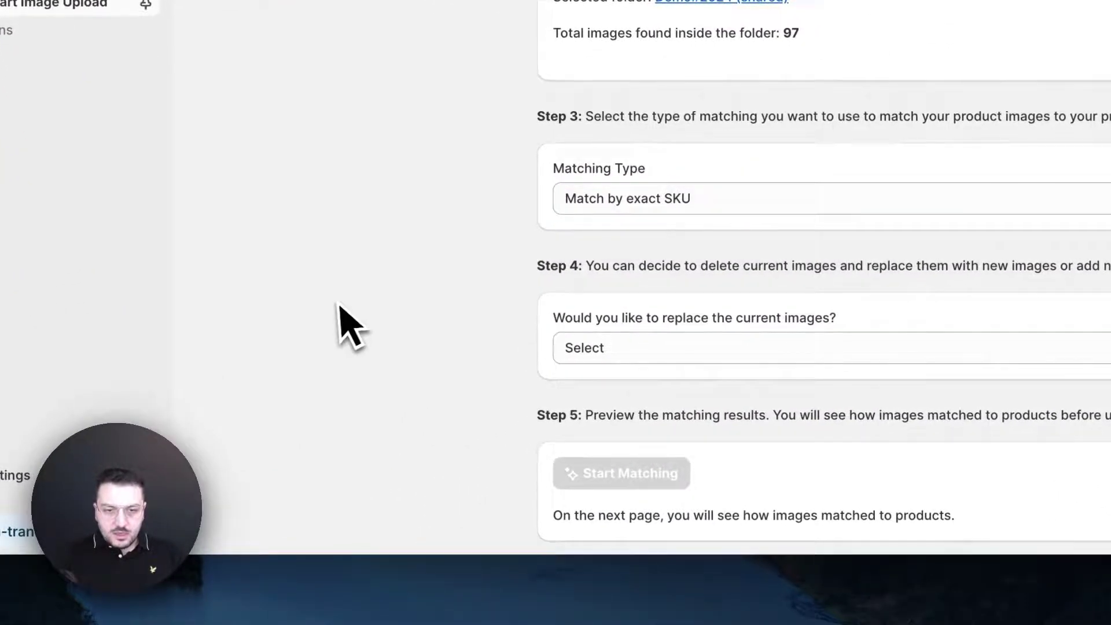
click(601, 347)
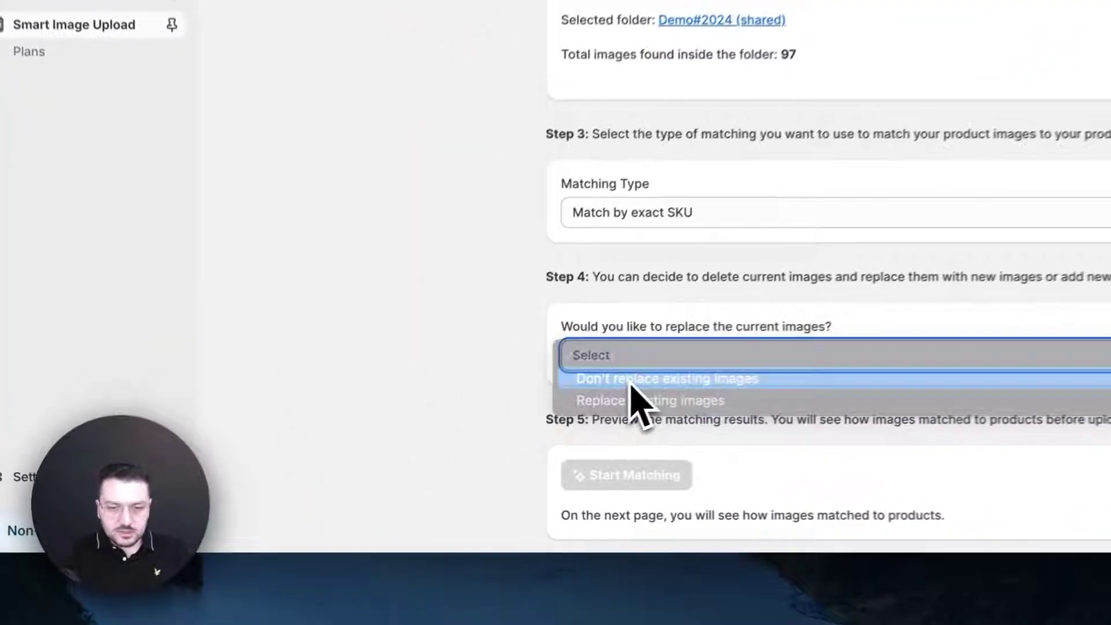
click(421, 463)
click(643, 384)
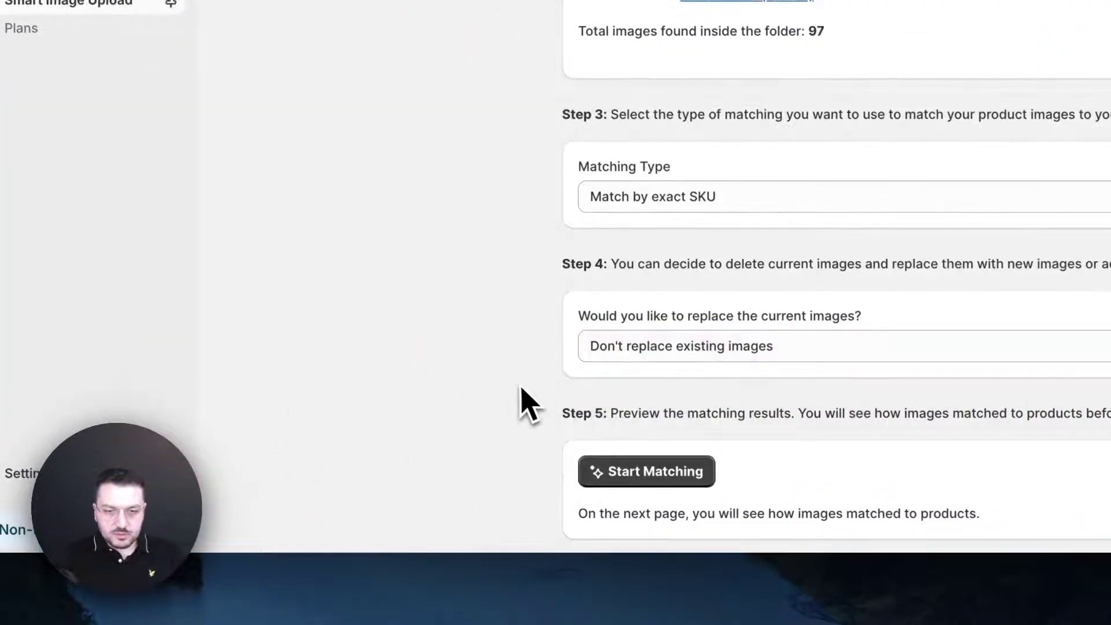
click(626, 477)
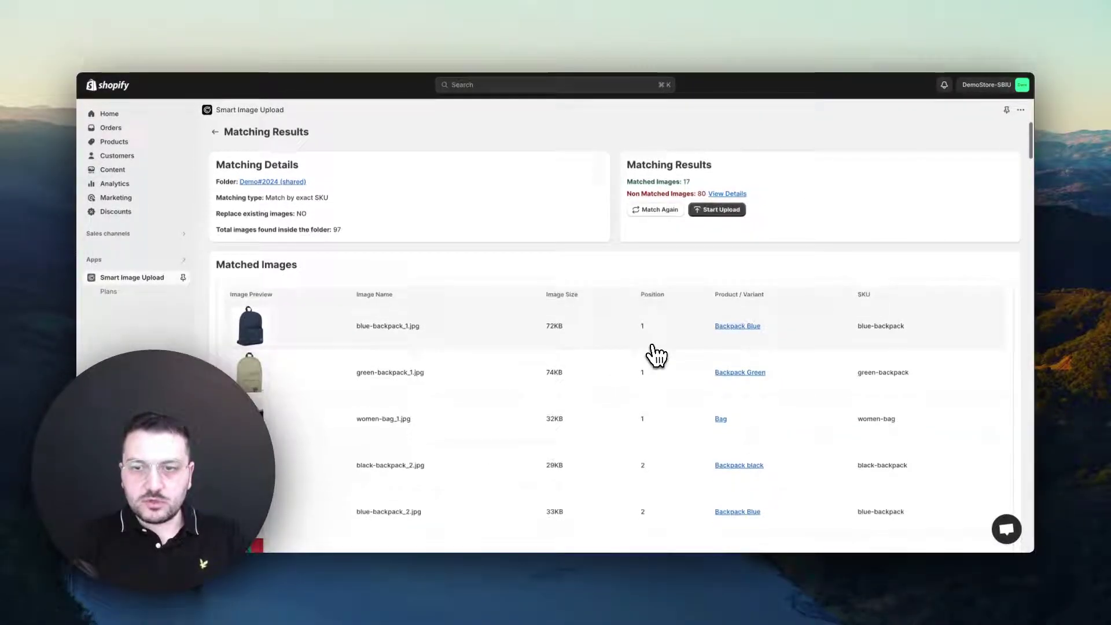
- Highlight the blue-backpack SKU and the blue-backpack_1.jpg file name in the first matched row
scroll(656, 356, down, 2)
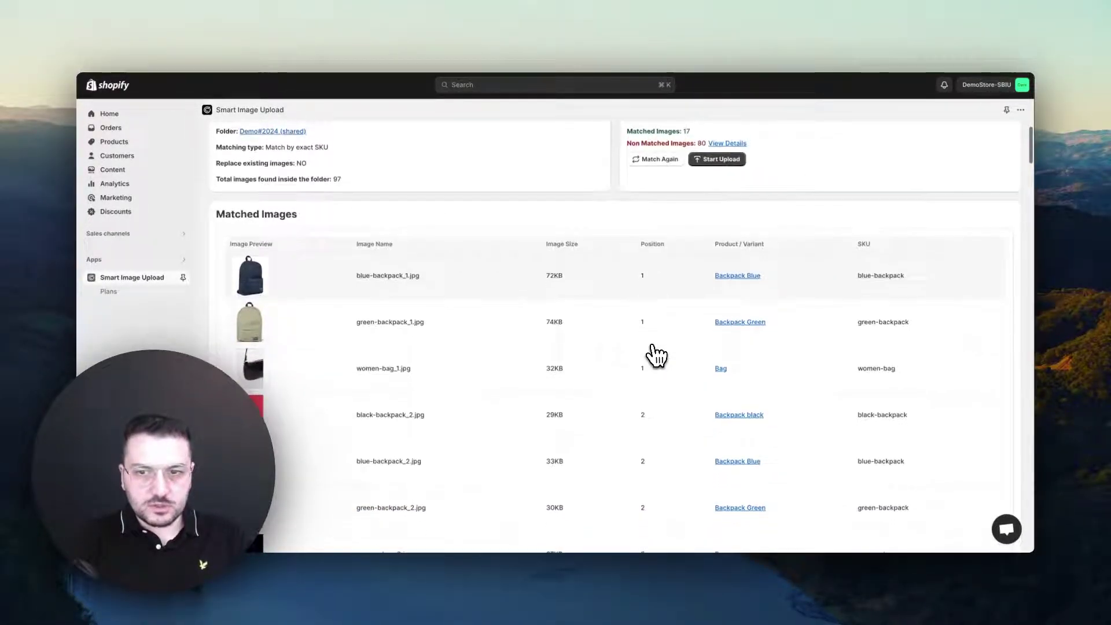
scroll(656, 356, down, 5)
scroll(656, 356, up, 4)
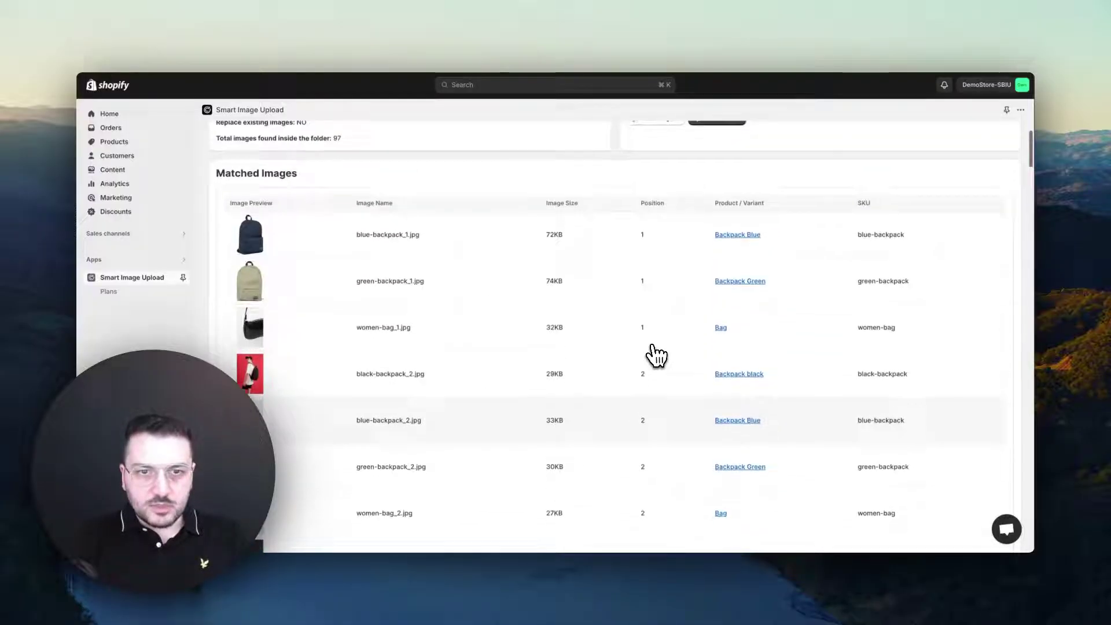
scroll(655, 356, up, 3)
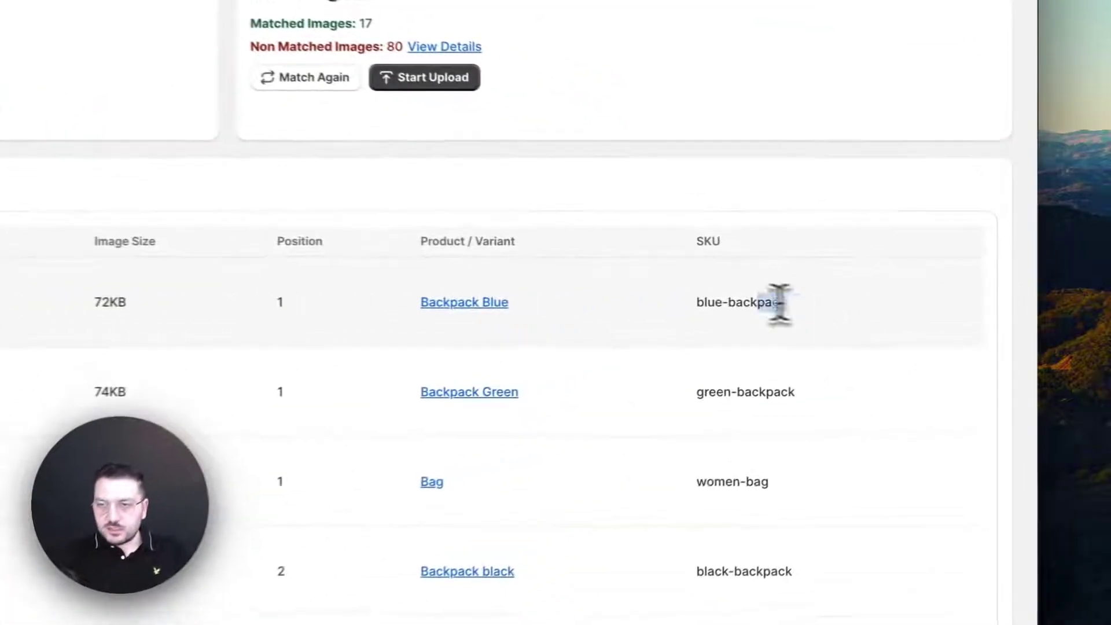
drag(903, 301, 859, 301)
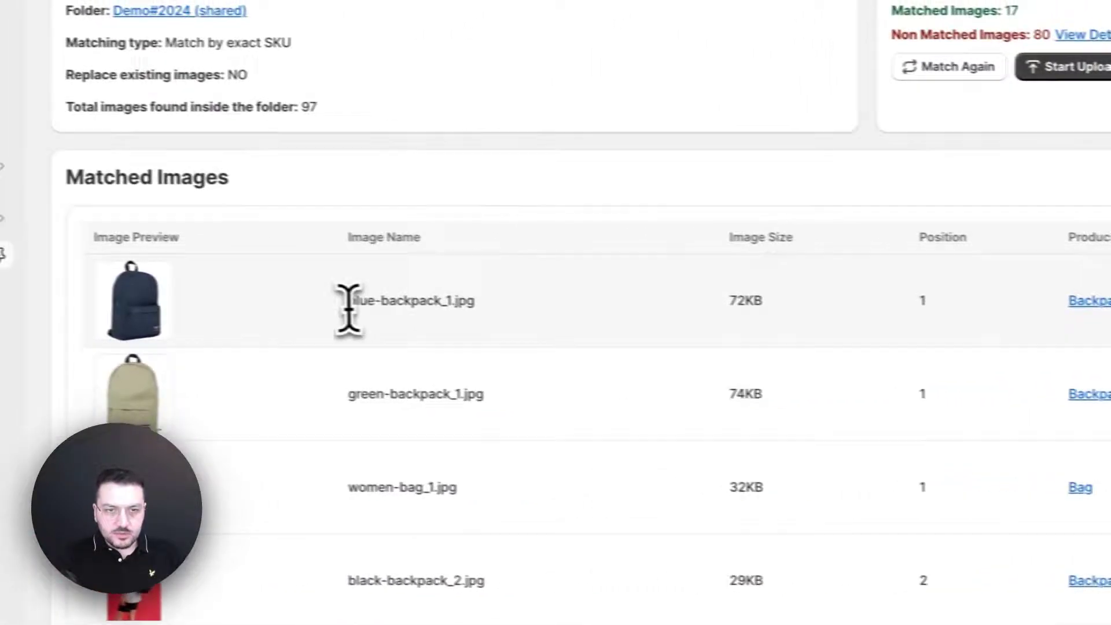
drag(384, 305, 439, 305)
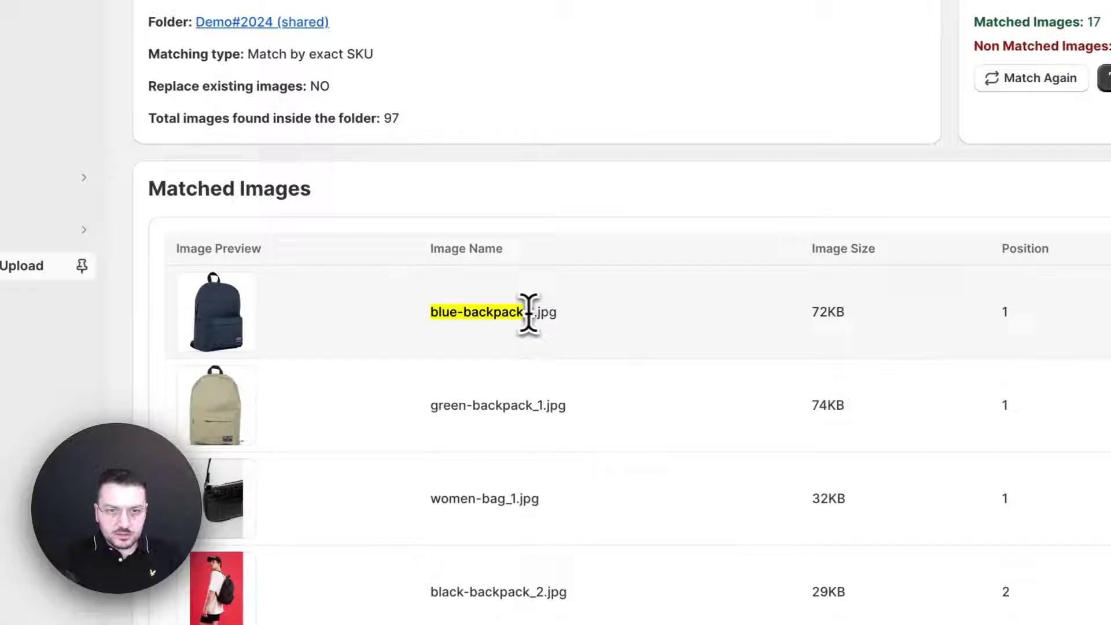
drag(524, 313, 535, 313)
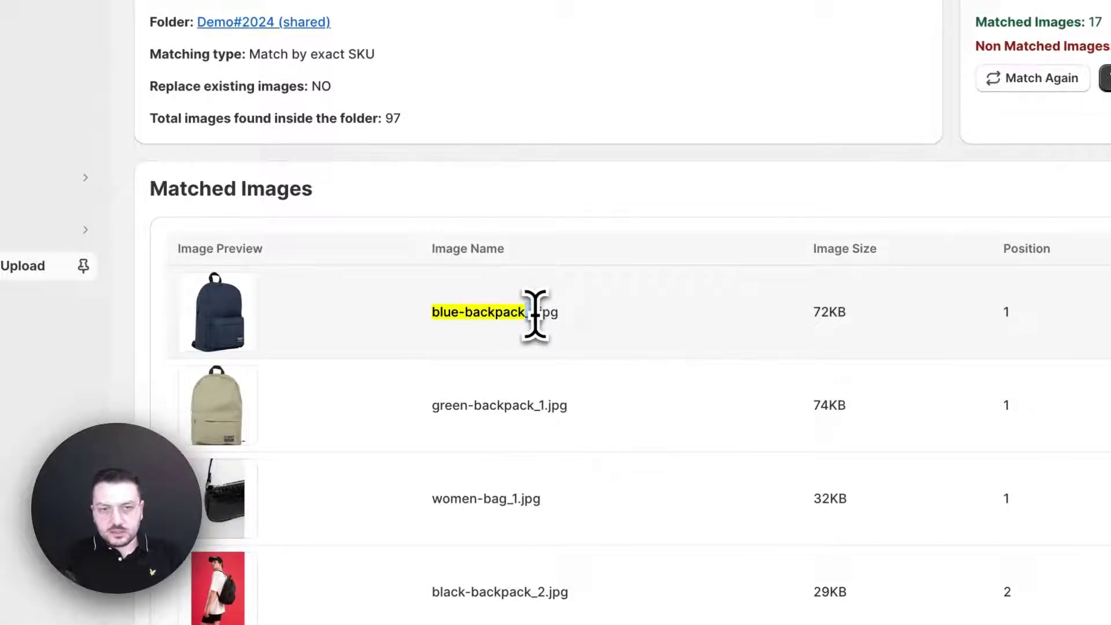
- Scroll down and highlight blue-backpack_2.jpg, the next Backpack Blue image in the table
scroll(579, 342, down, 2)
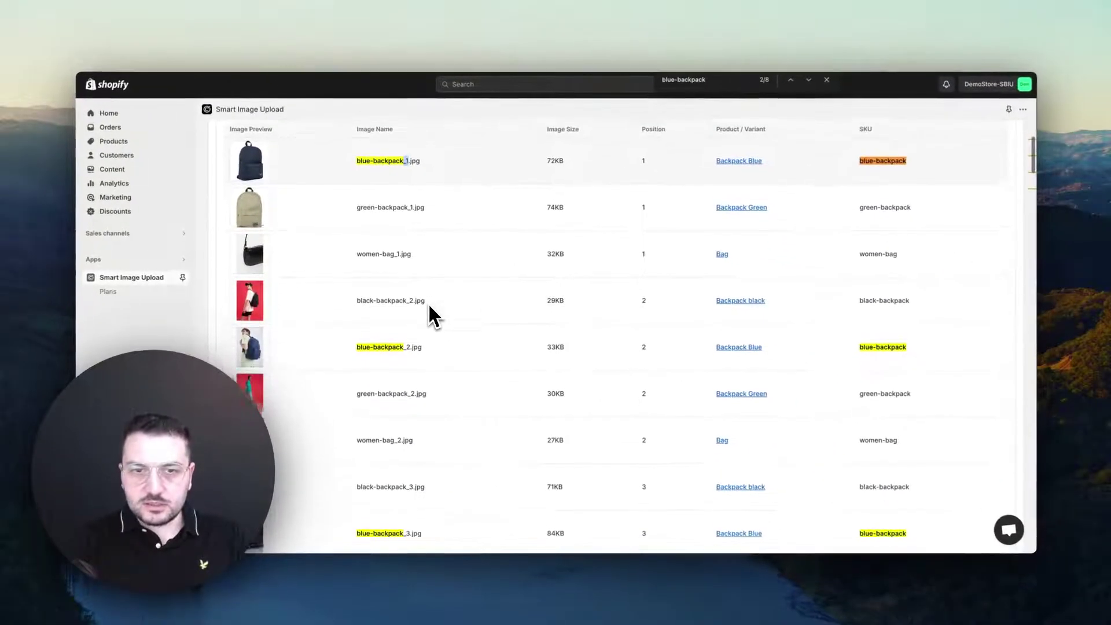
scroll(429, 306, down, 1)
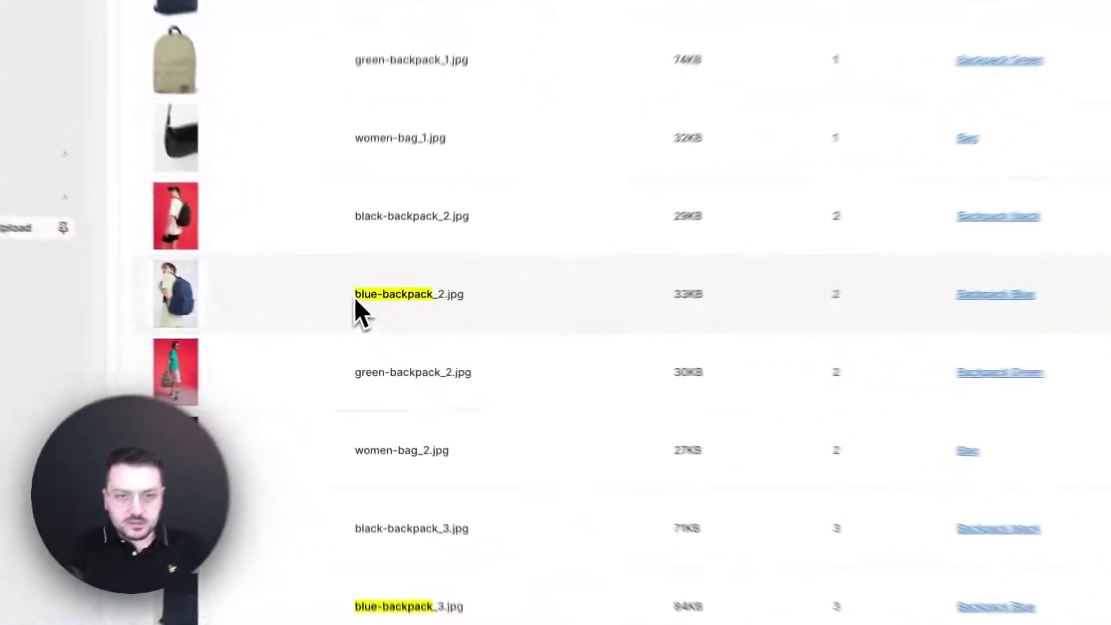
drag(357, 315, 405, 316)
drag(449, 288, 493, 308)
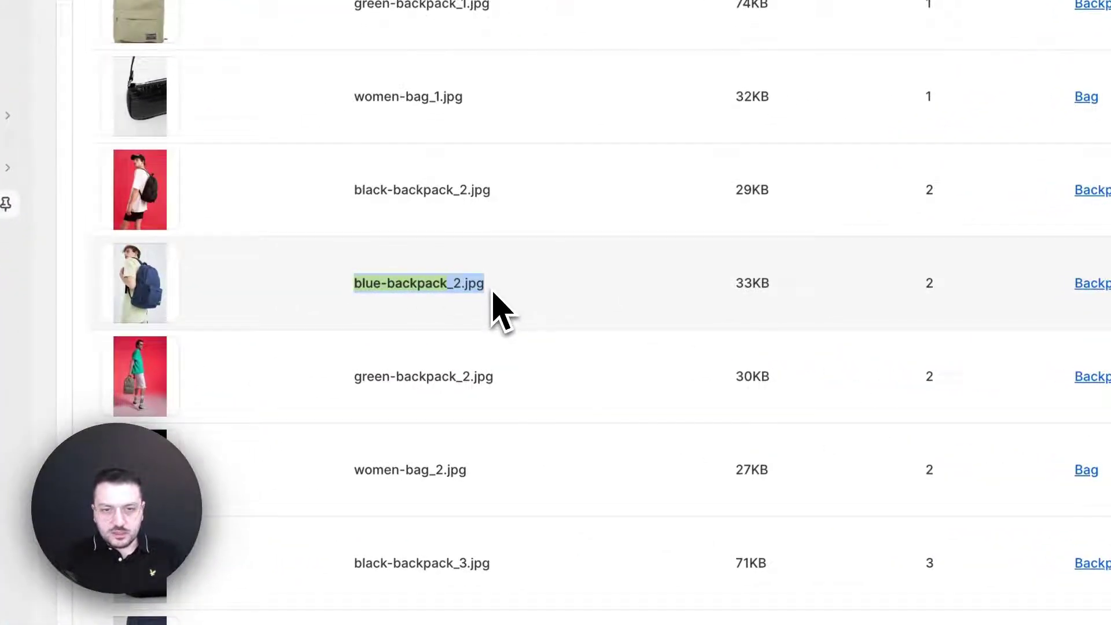
scroll(509, 298, down, 5)
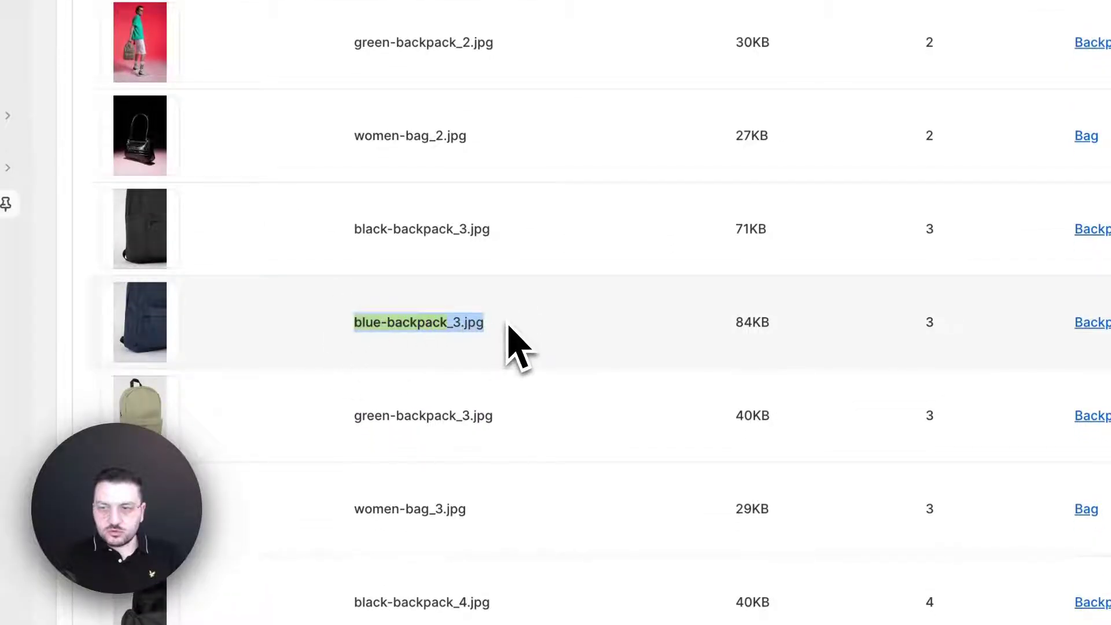
scroll(518, 428, up, 5)
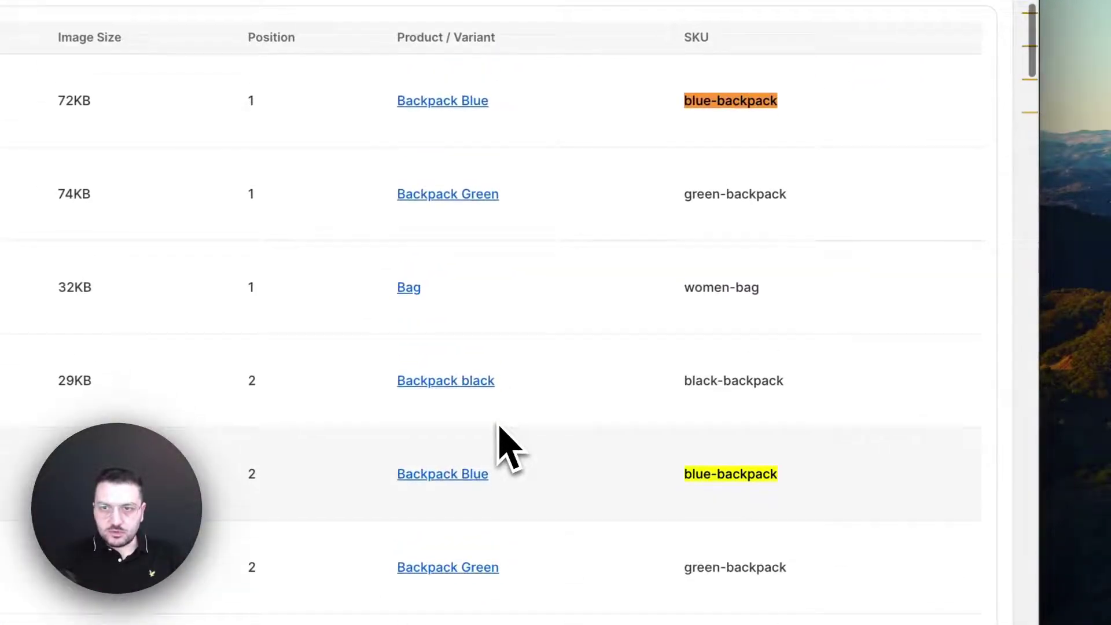
scroll(499, 427, up, 2)
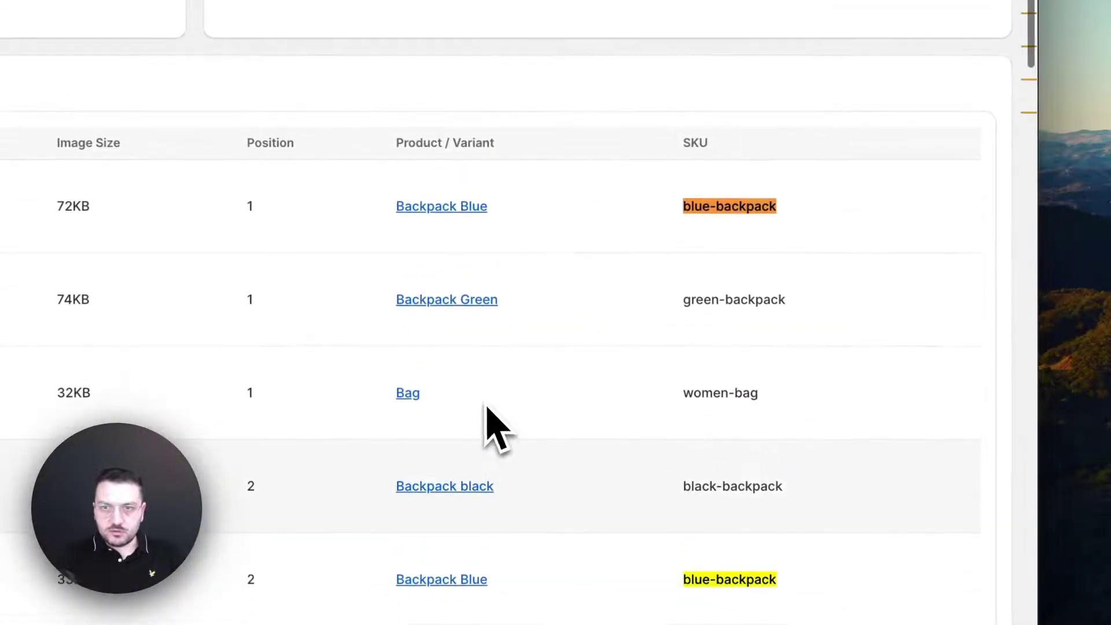
click(462, 209)
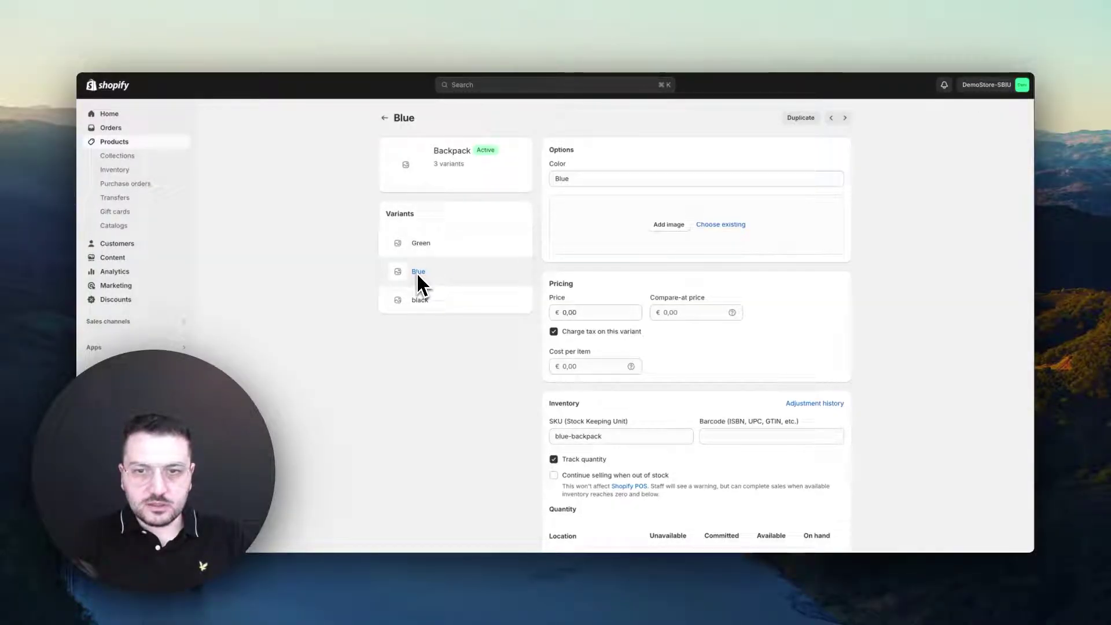
scroll(621, 353, down, 3)
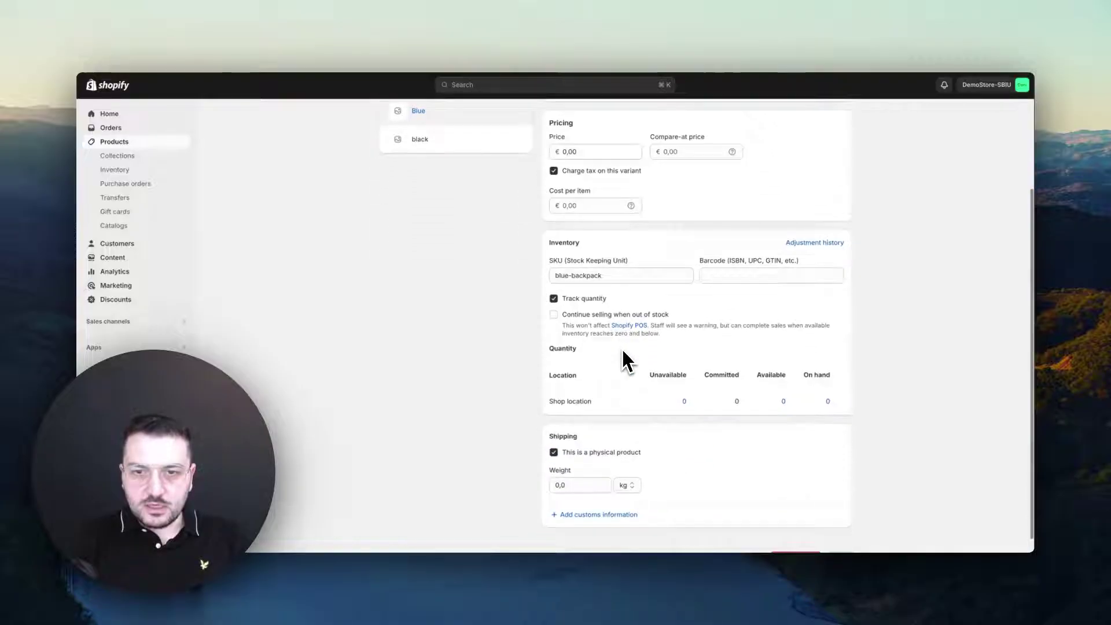
scroll(623, 359, up, 1)
double_click(576, 314)
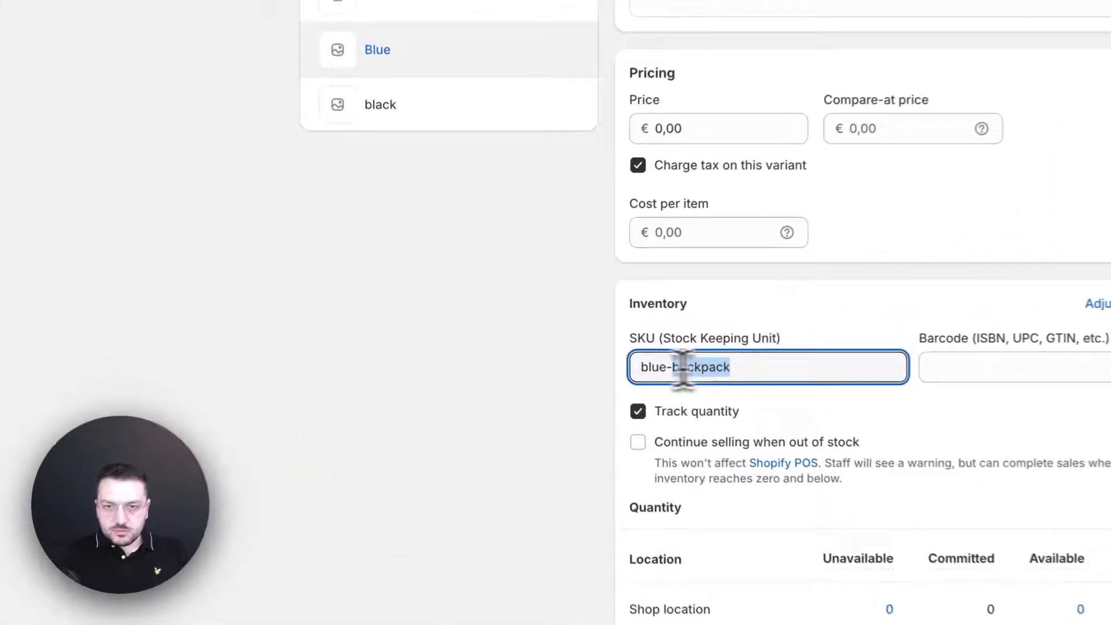
drag(682, 368, 647, 372)
scroll(729, 384, up, 4)
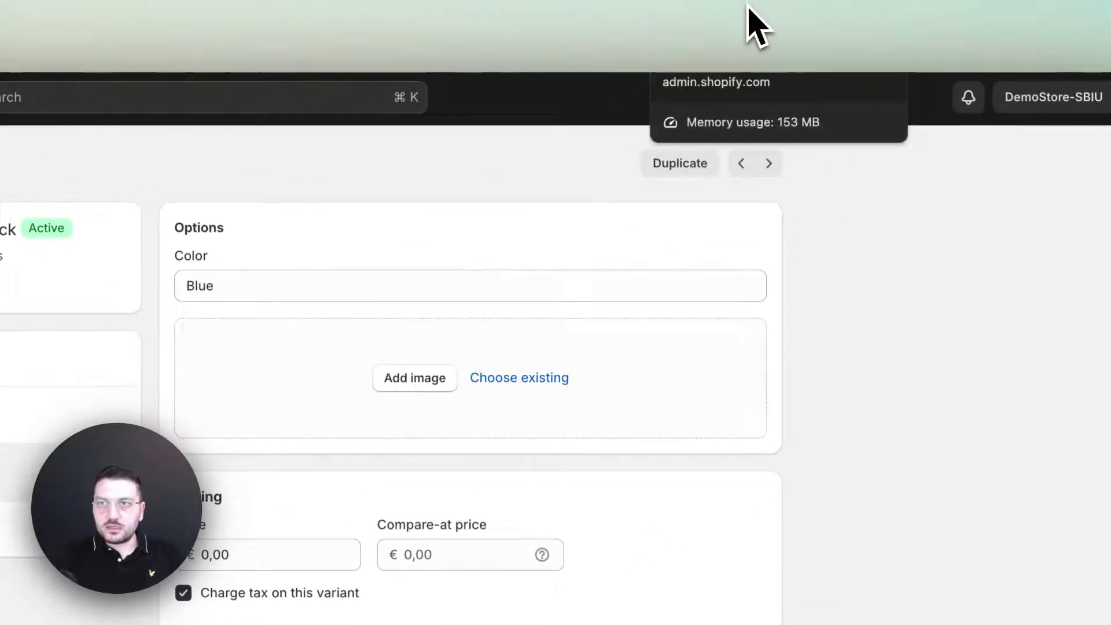
click(750, 24)
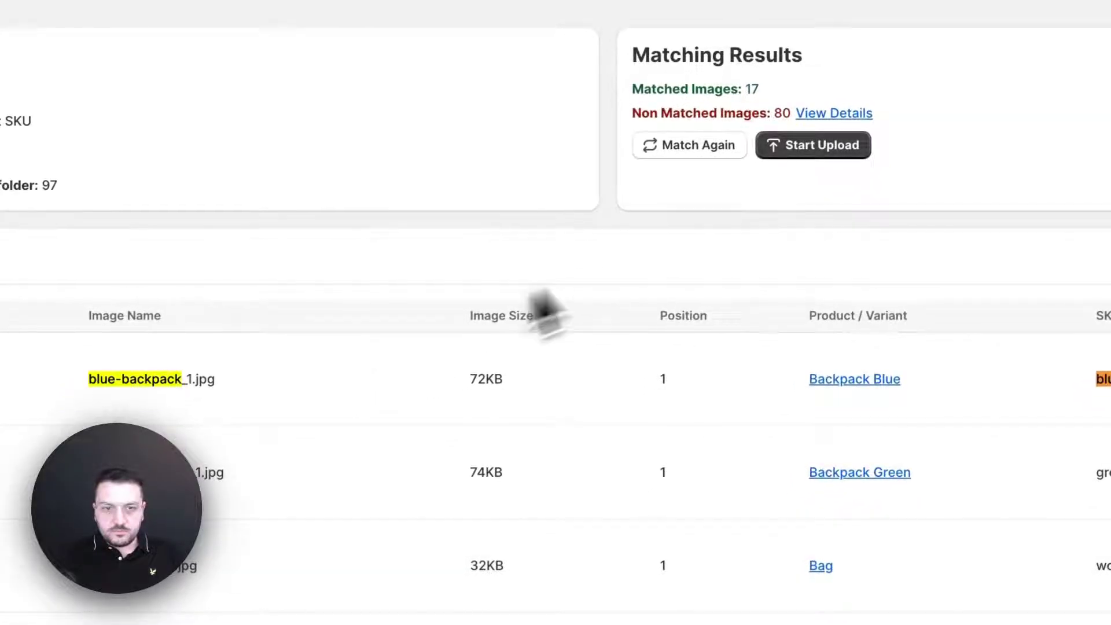
scroll(440, 463, down, 10)
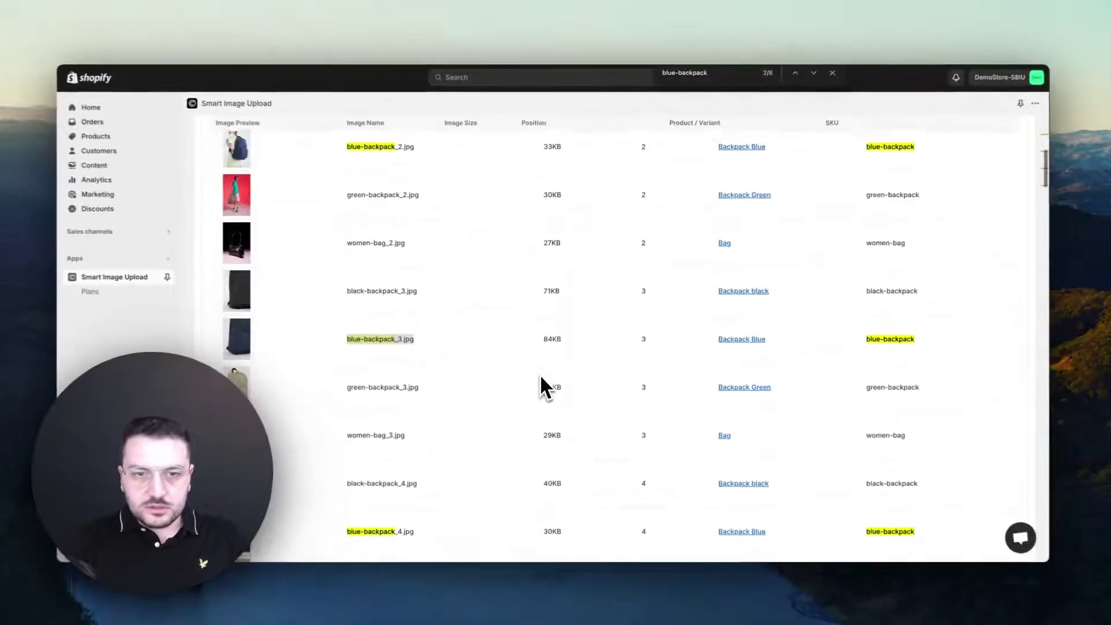
scroll(543, 382, down, 5)
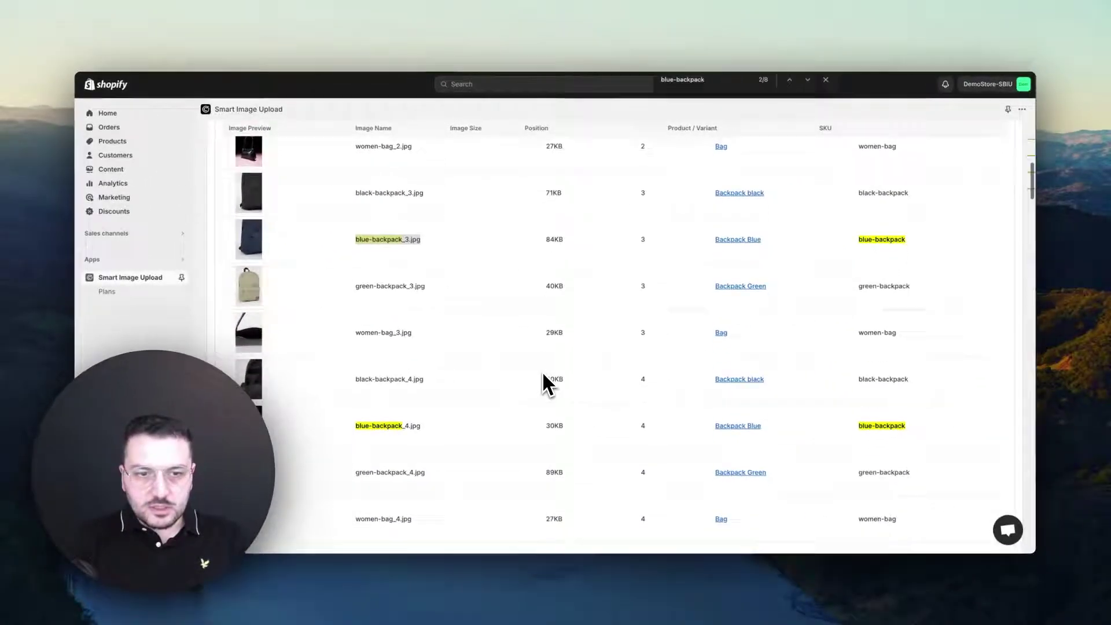
scroll(544, 376, up, 6)
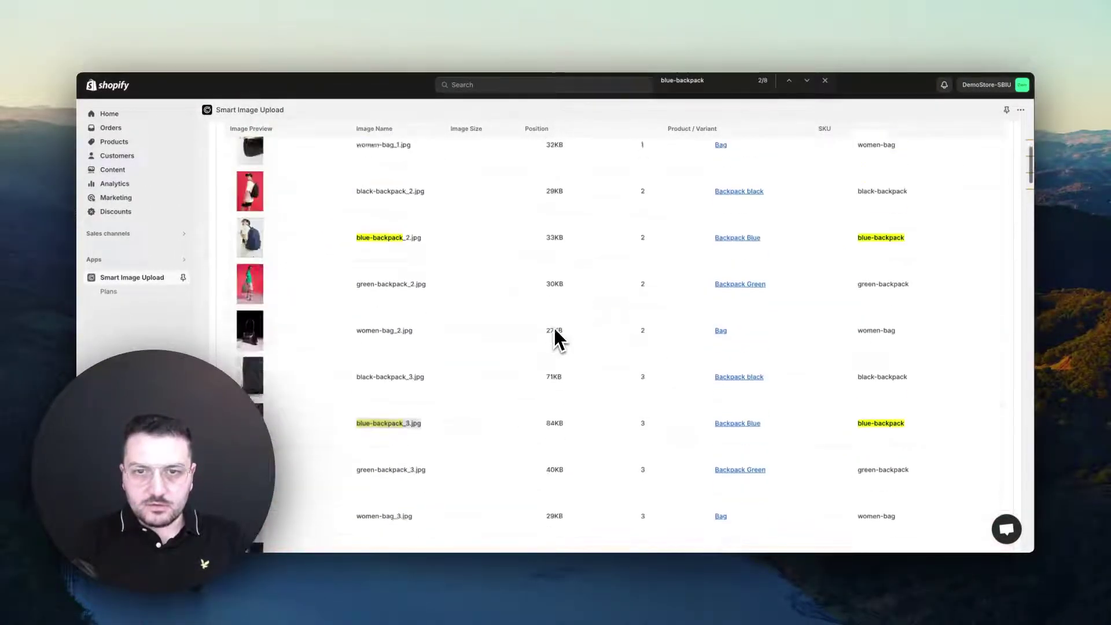
scroll(555, 329, up, 5)
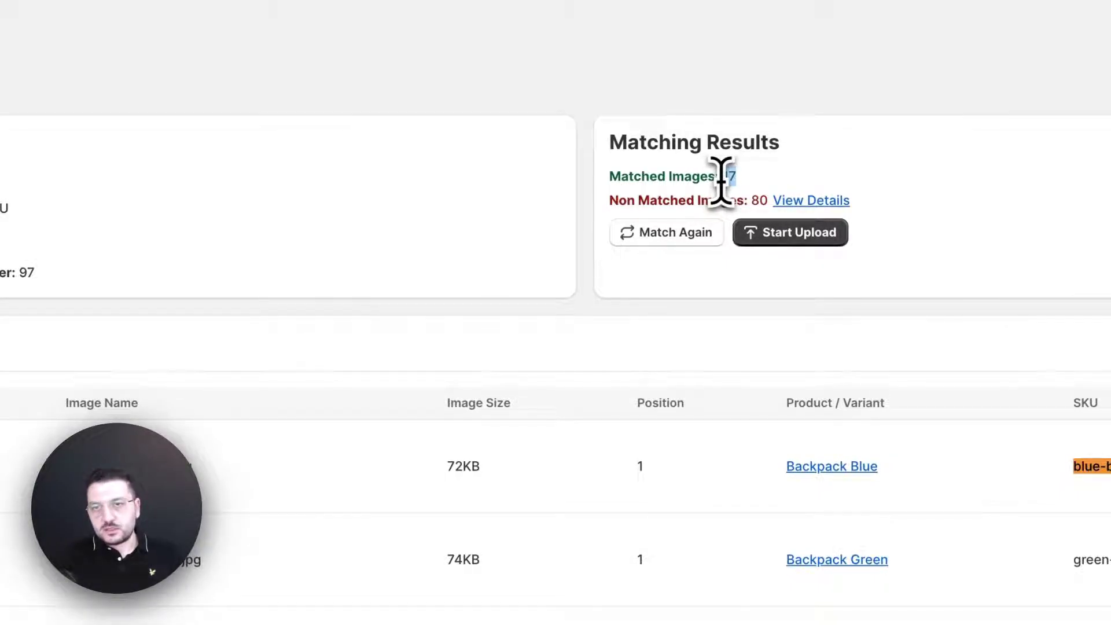
scroll(454, 464, down, 2)
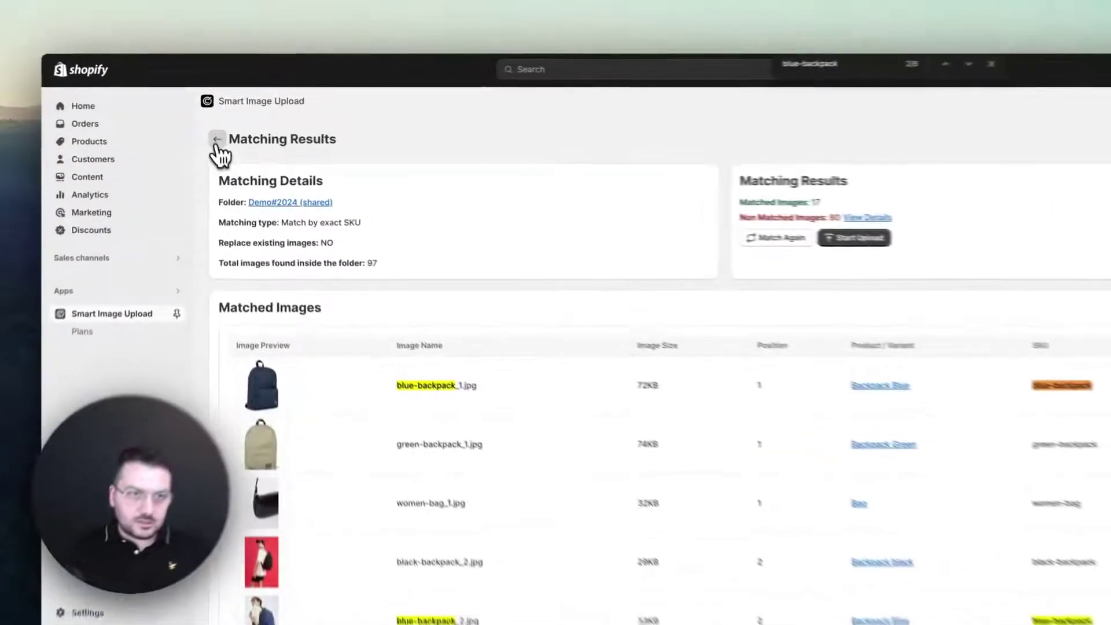
- Return to the dashboard and start a new upload using the Demo#2024 (shared) folder
click(215, 139)
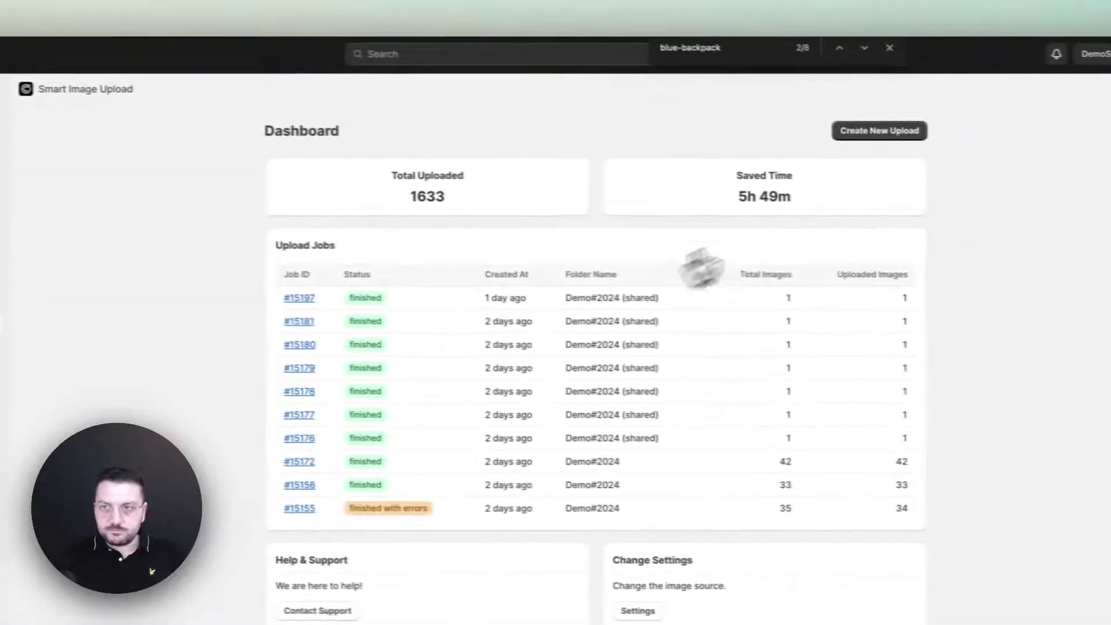
click(1035, 142)
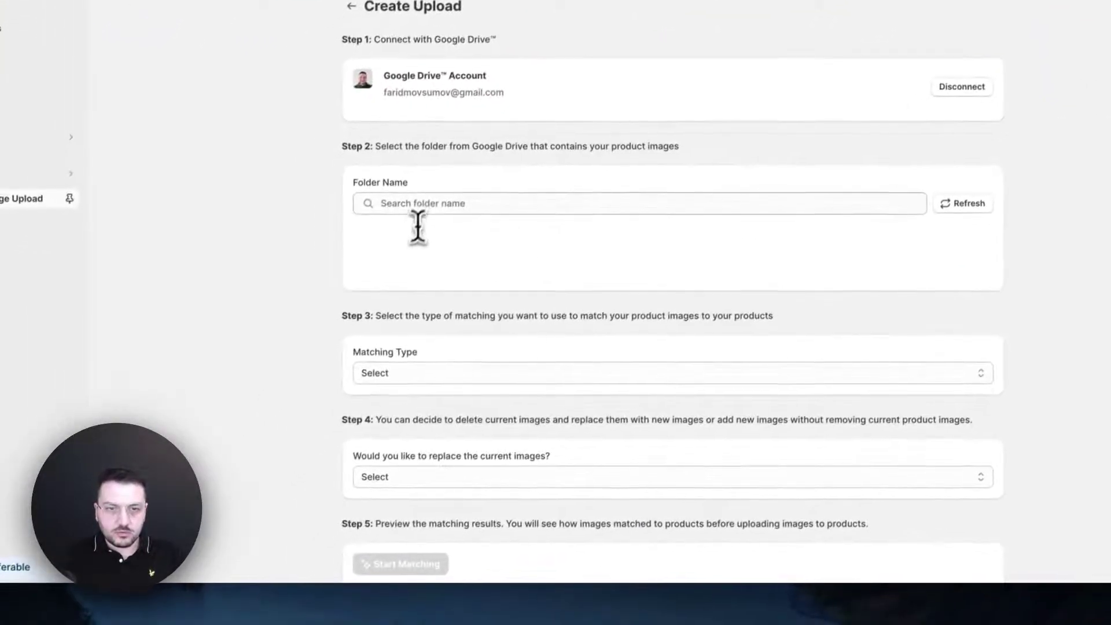
click(321, 326)
text(demo)
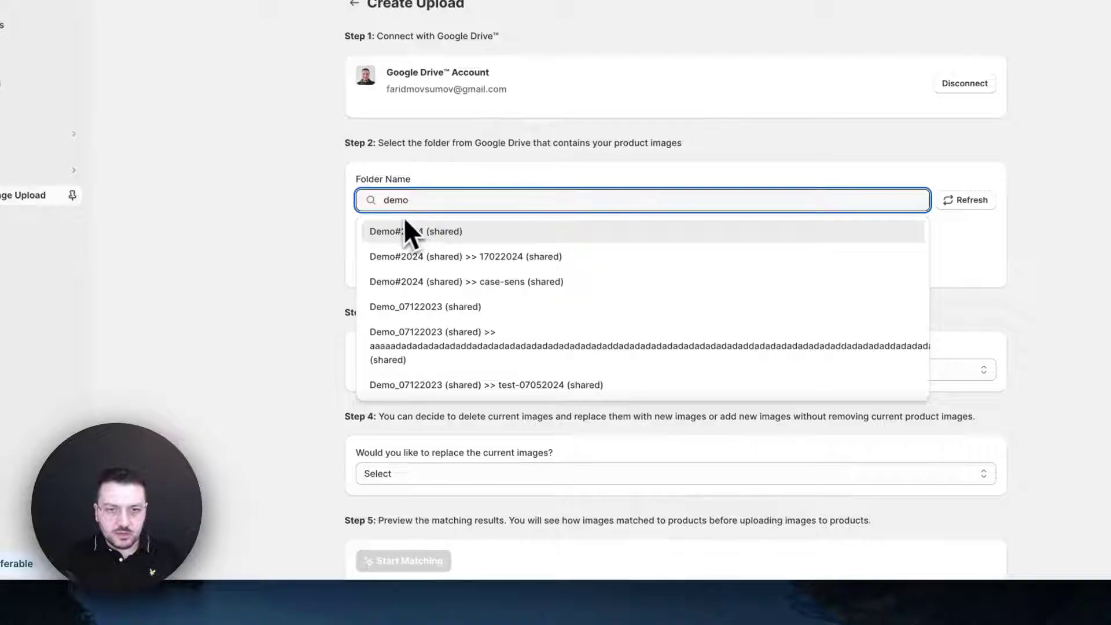
click(405, 231)
- Set matching to 'Match if image contains SKU', keep existing images, and start matching
scroll(314, 274, down, 1)
click(446, 331)
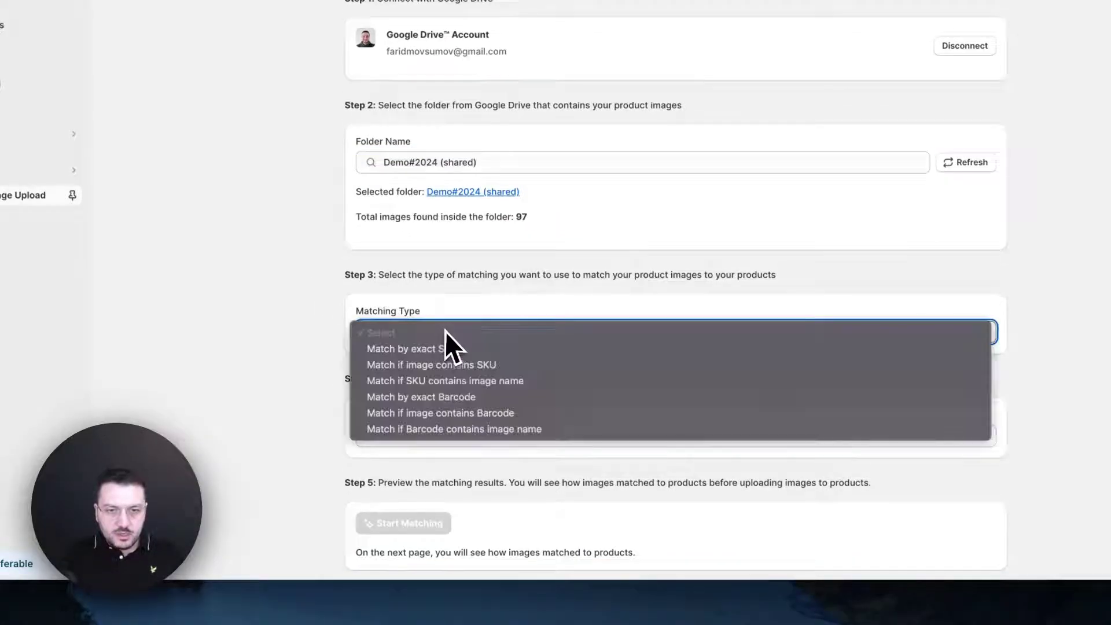
click(463, 366)
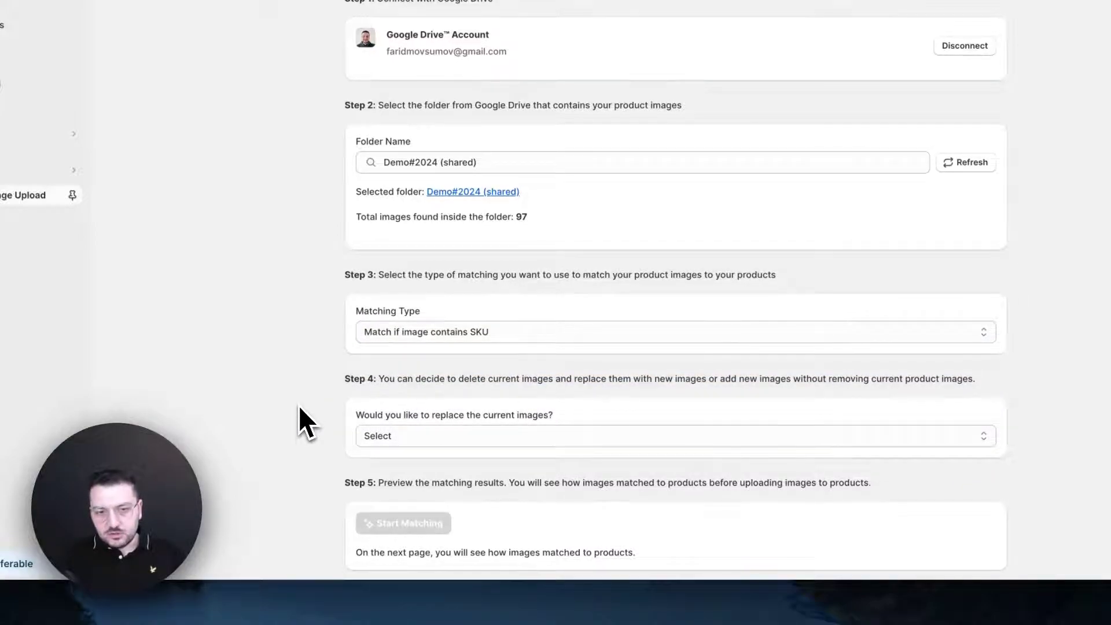
click(407, 435)
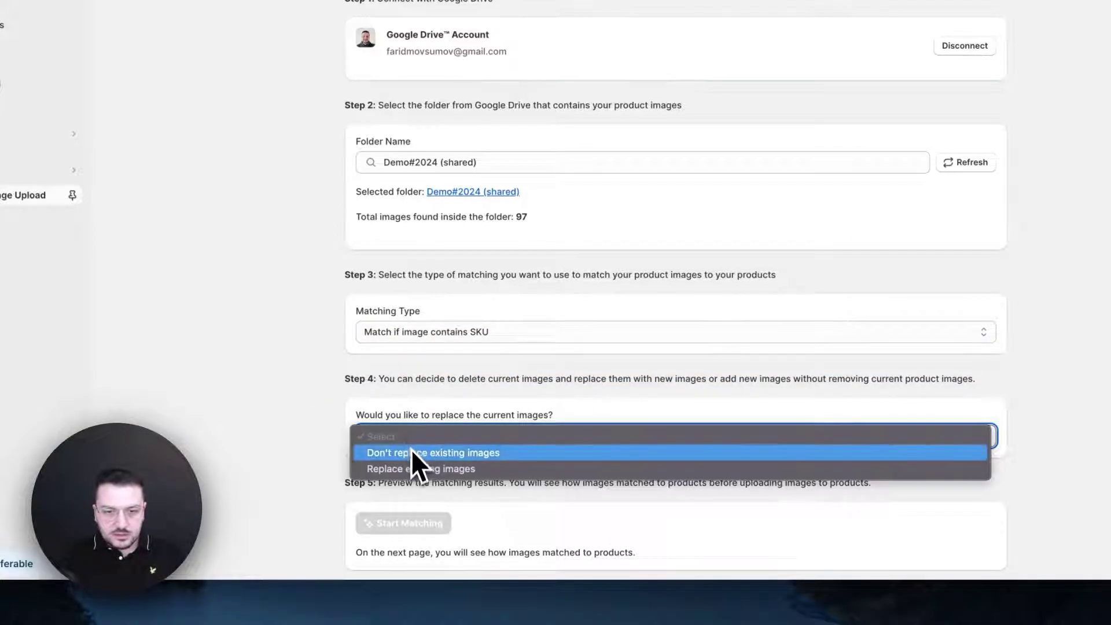
click(412, 457)
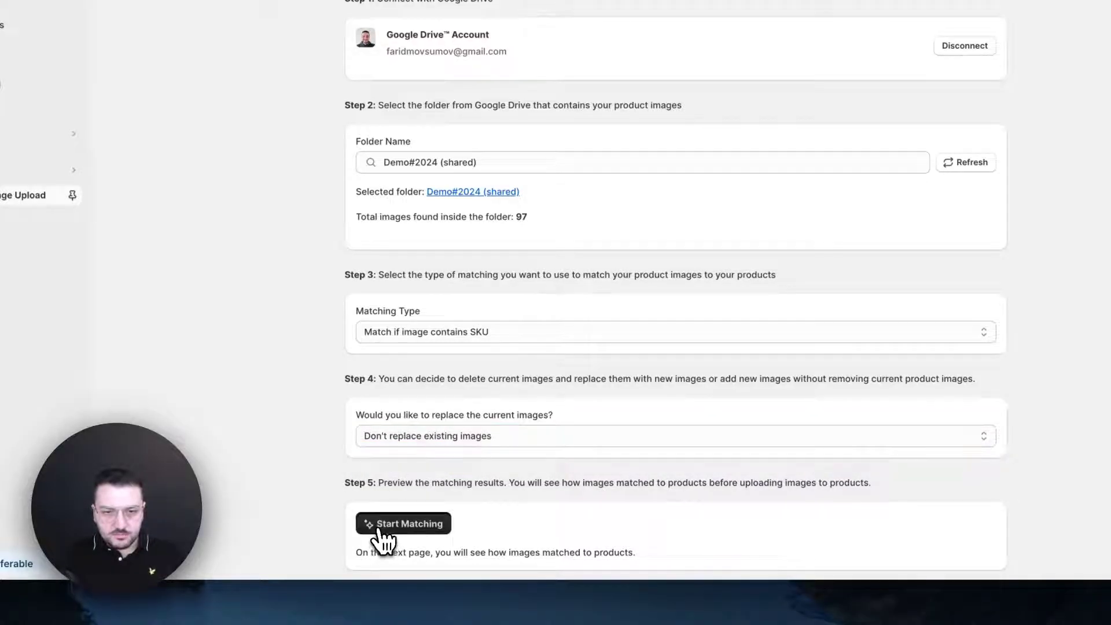
click(385, 523)
scroll(823, 270, down, 2)
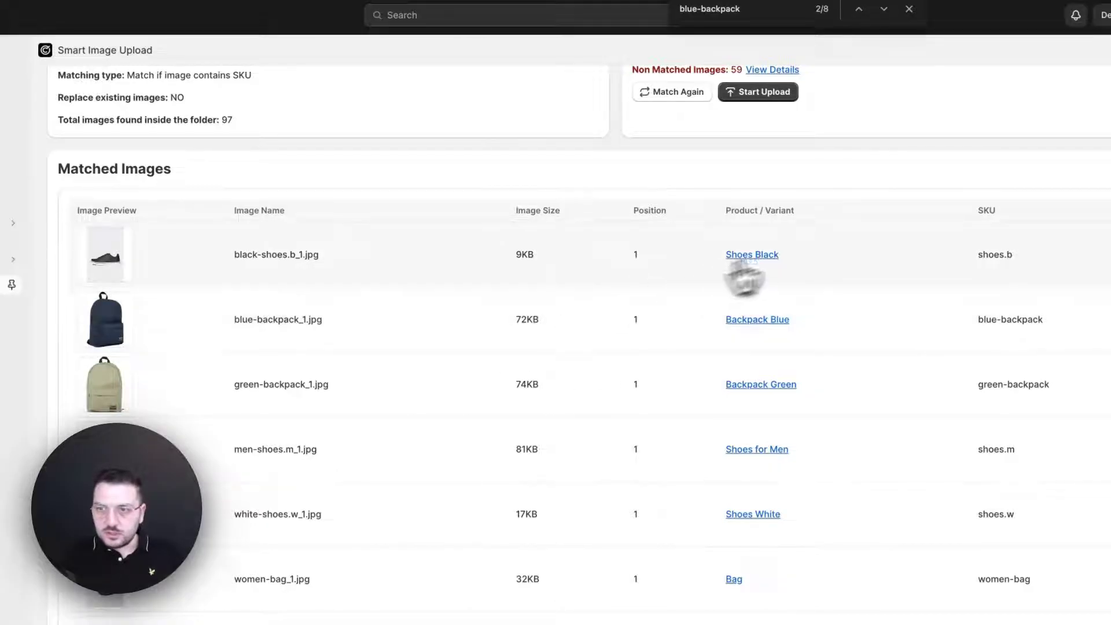
drag(262, 255, 284, 254)
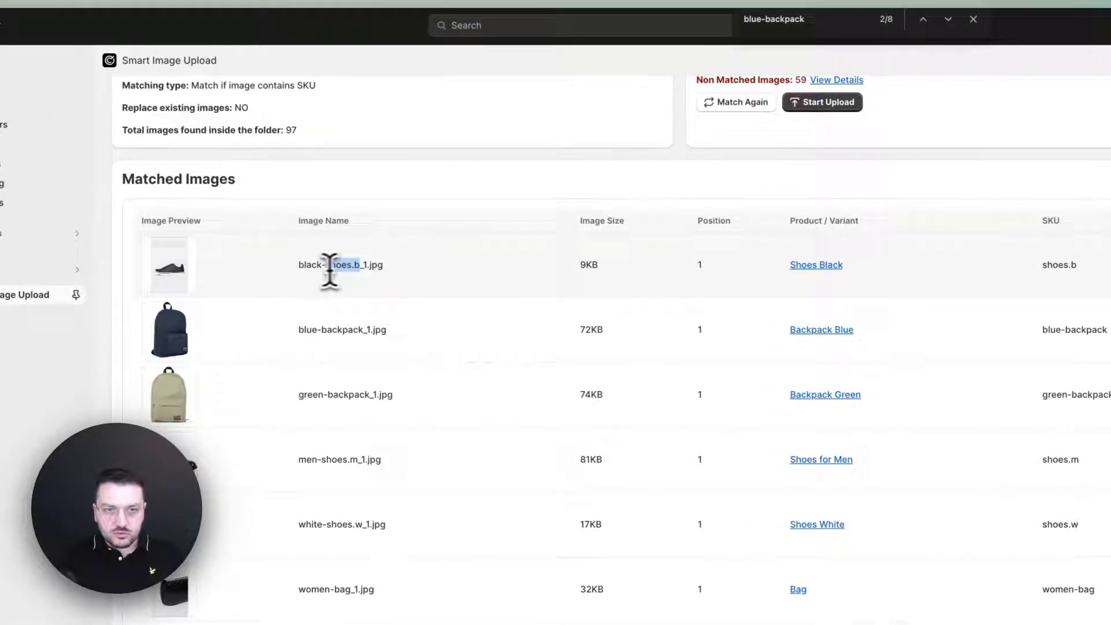
drag(1080, 266, 1038, 266)
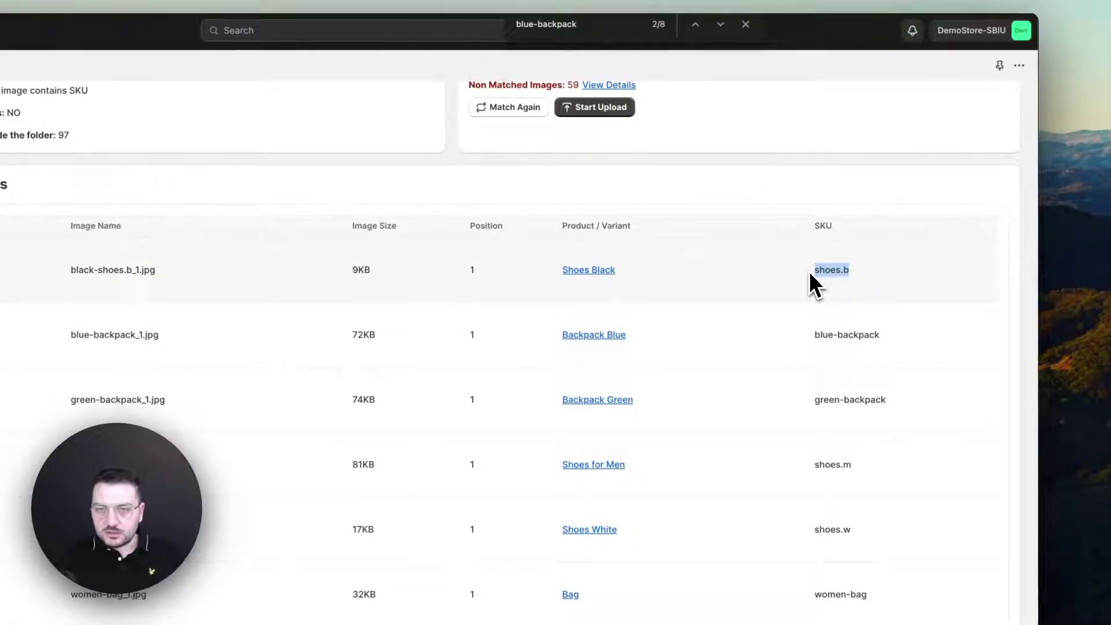
click(878, 274)
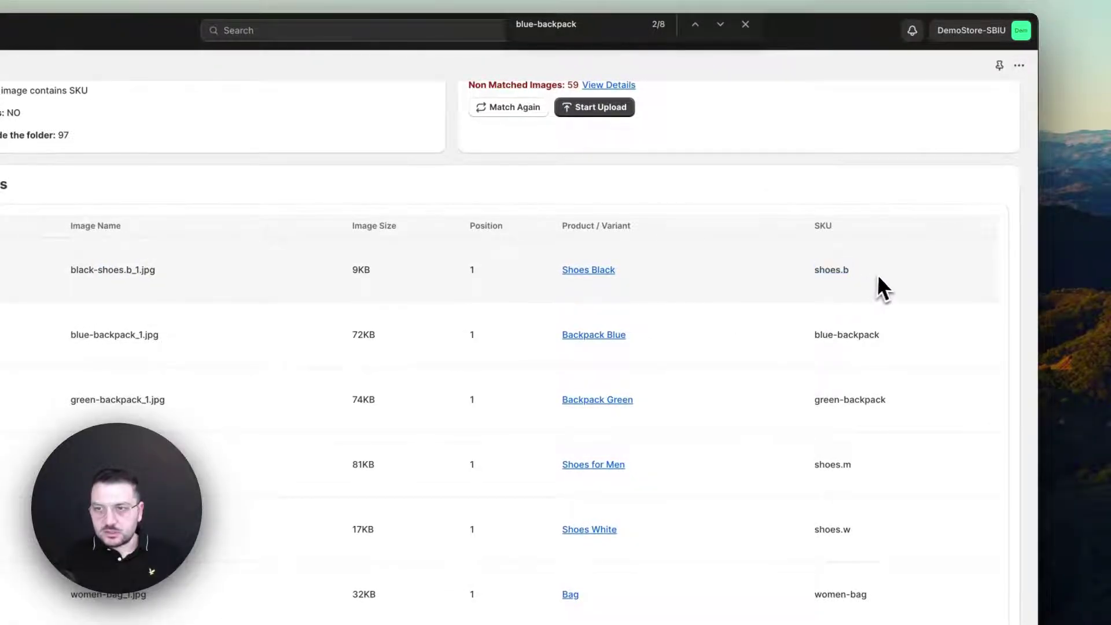
drag(849, 274, 791, 273)
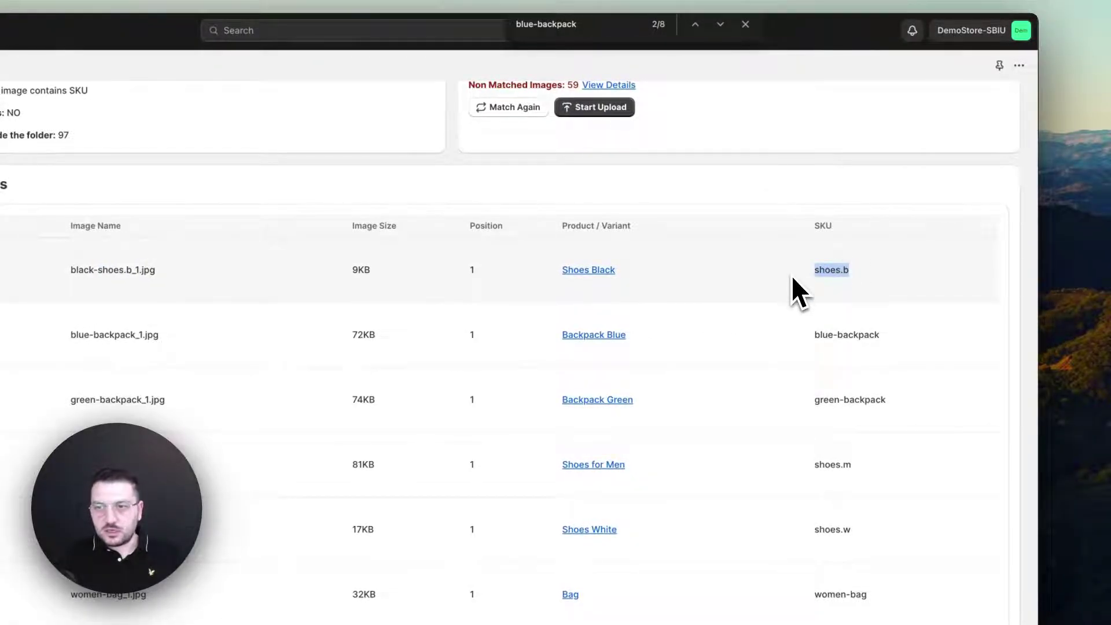
scroll(408, 331, down, 3)
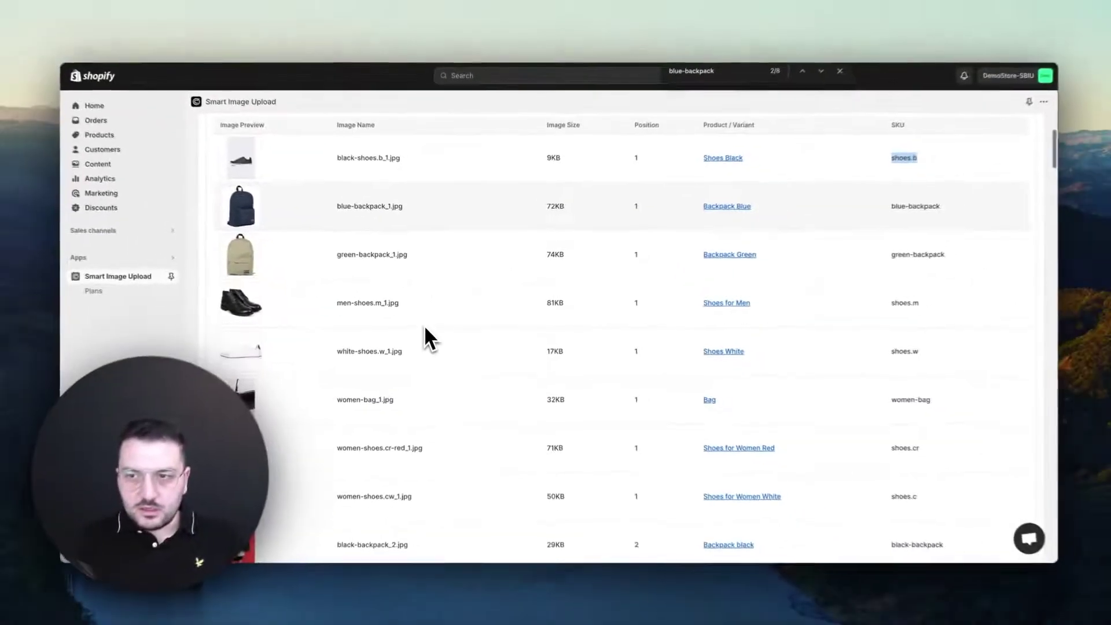
scroll(427, 330, down, 2)
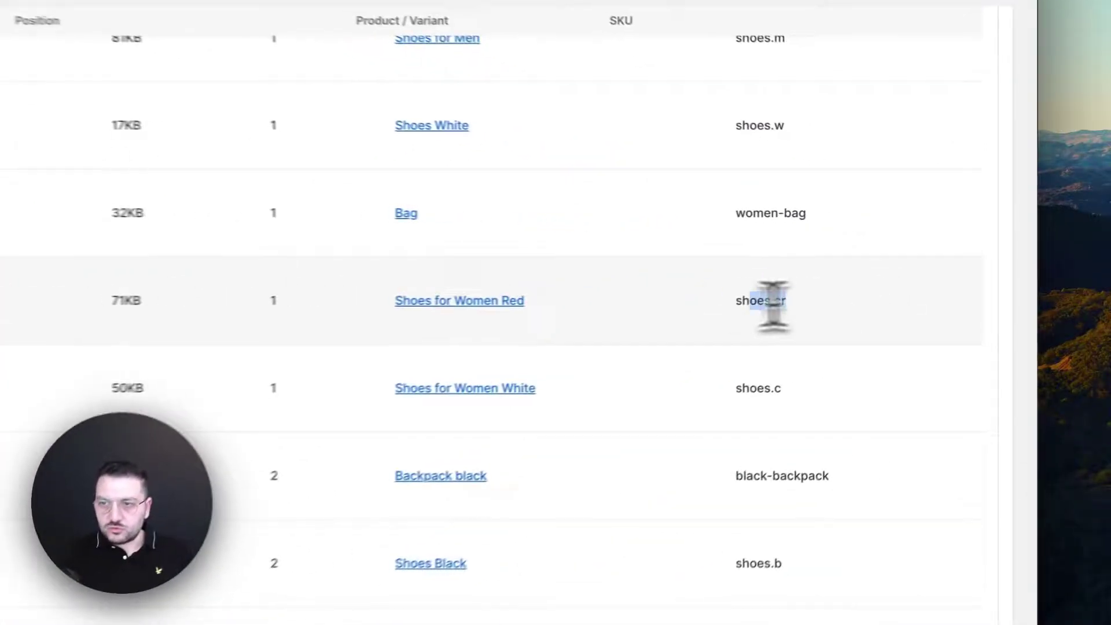
drag(892, 280, 862, 280)
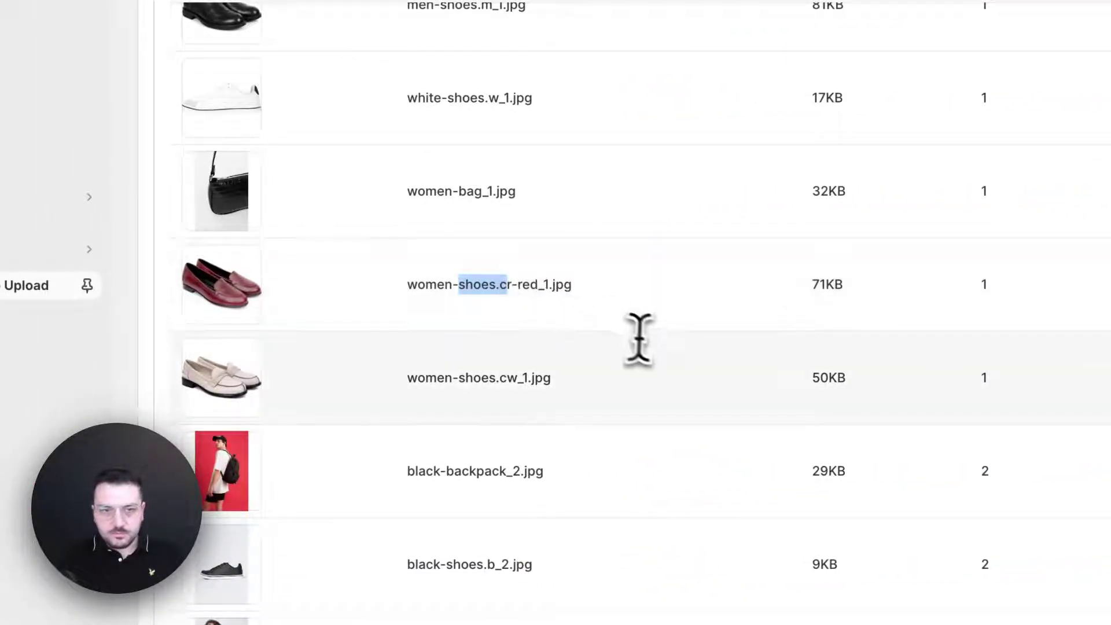
scroll(565, 287, down, 5)
scroll(565, 287, up, 10)
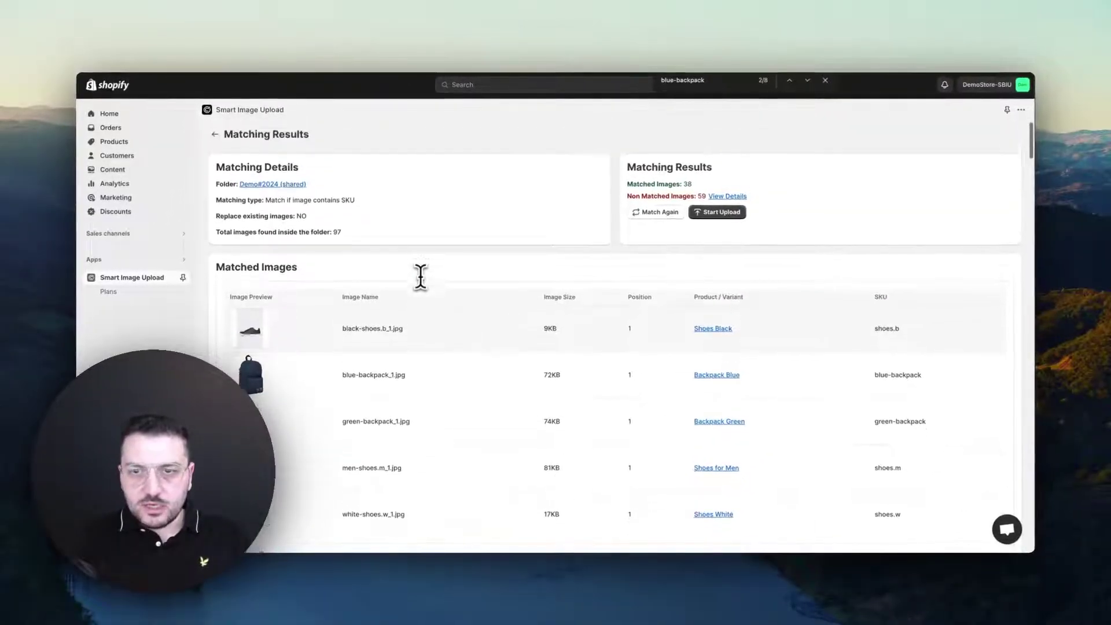
- Review the 38 matched images, scrolling through the full matched list
scroll(421, 277, down, 1)
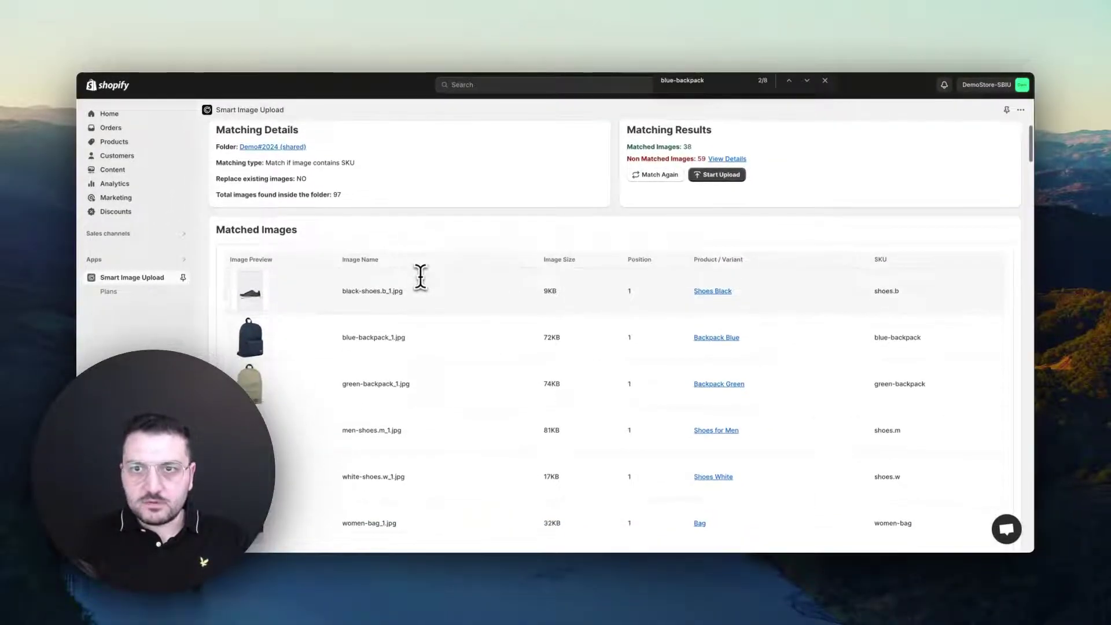
scroll(432, 266, up, 1)
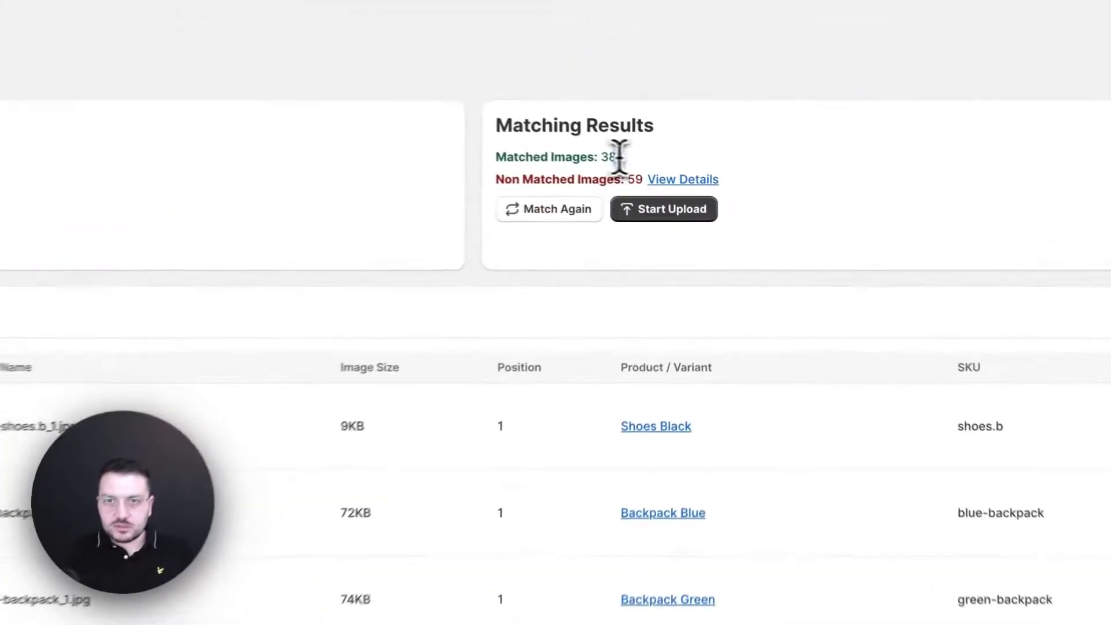
drag(619, 157, 494, 157)
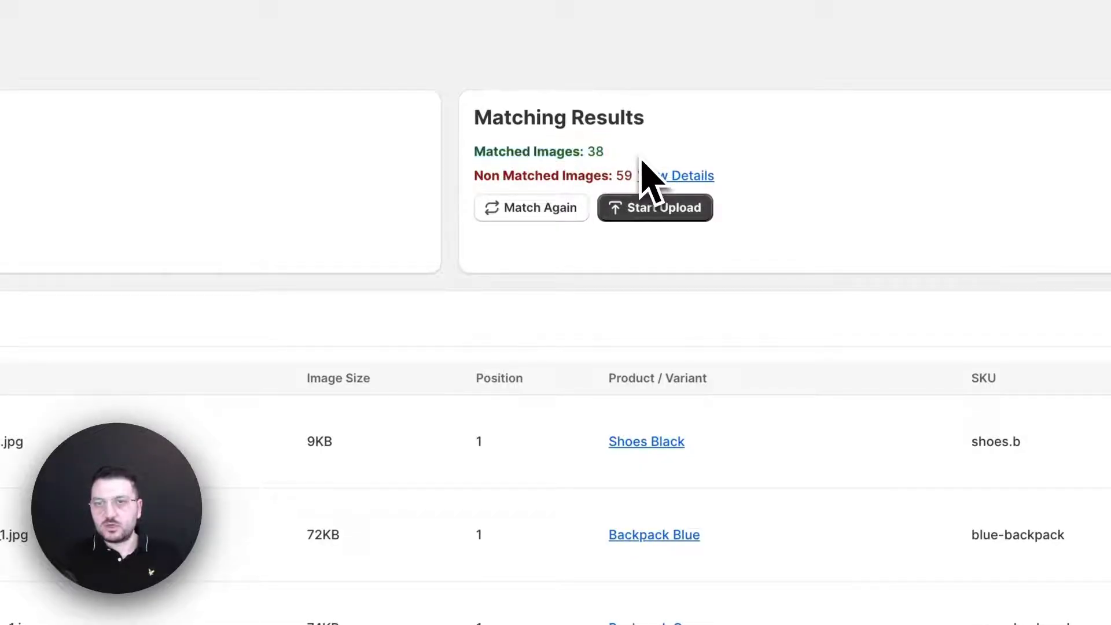
scroll(546, 434, down, 3)
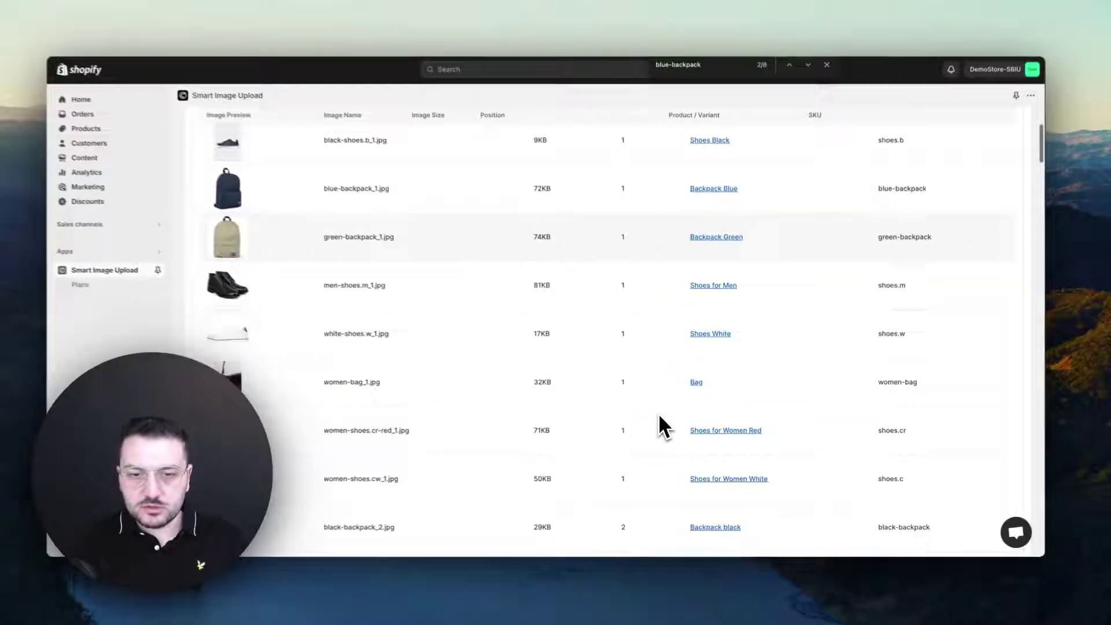
scroll(660, 426, down, 5)
scroll(668, 428, down, 8)
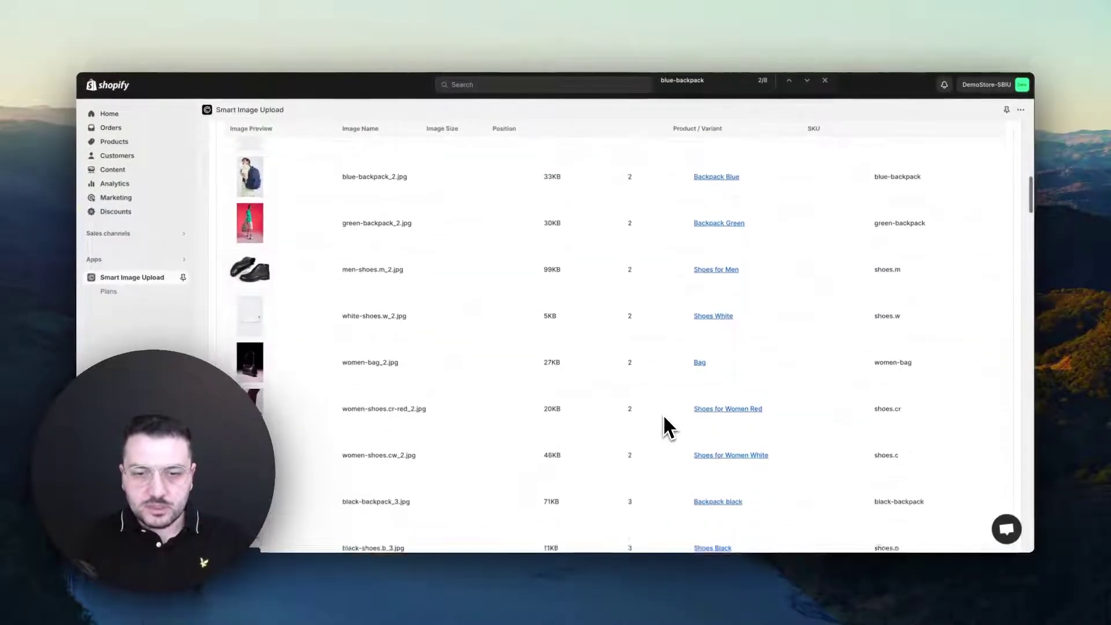
scroll(665, 420, down, 5)
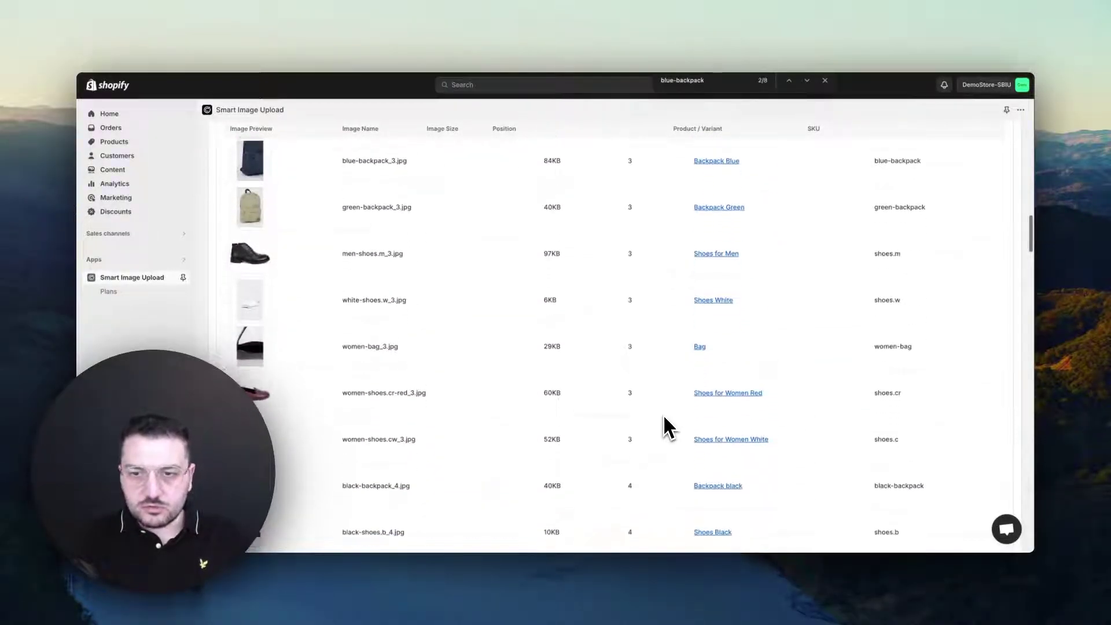
scroll(664, 419, down, 15)
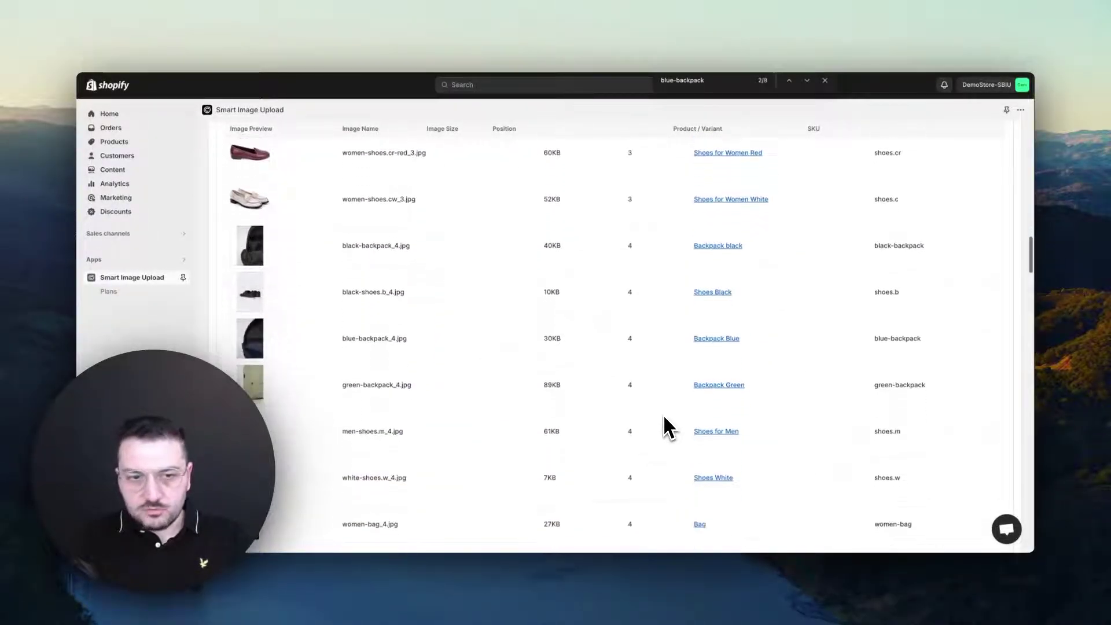
scroll(665, 418, down, 6)
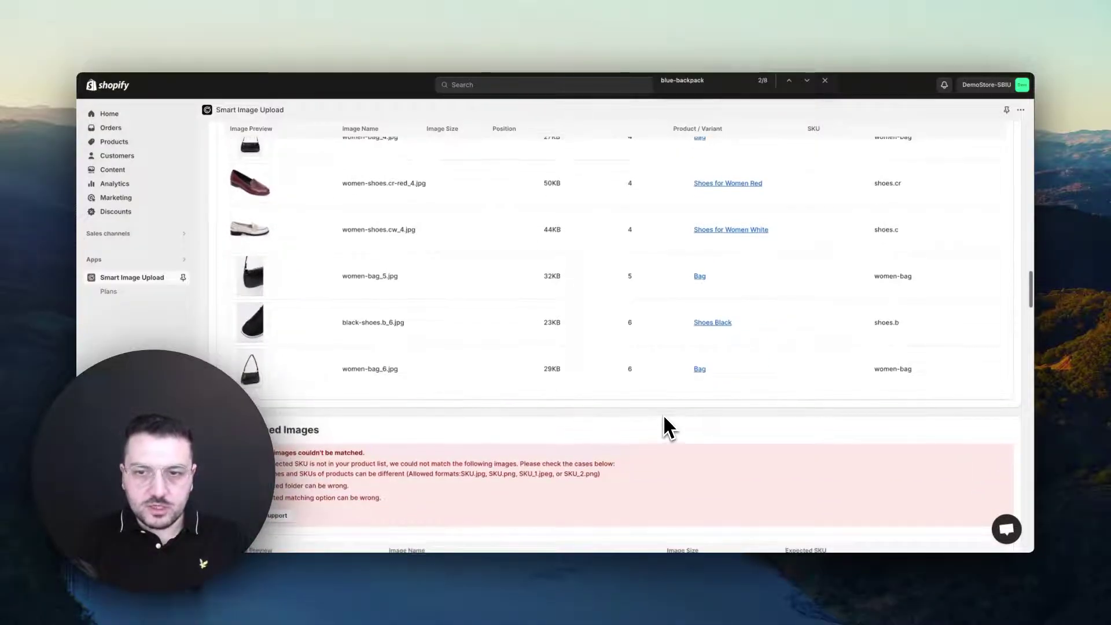
scroll(664, 418, down, 3)
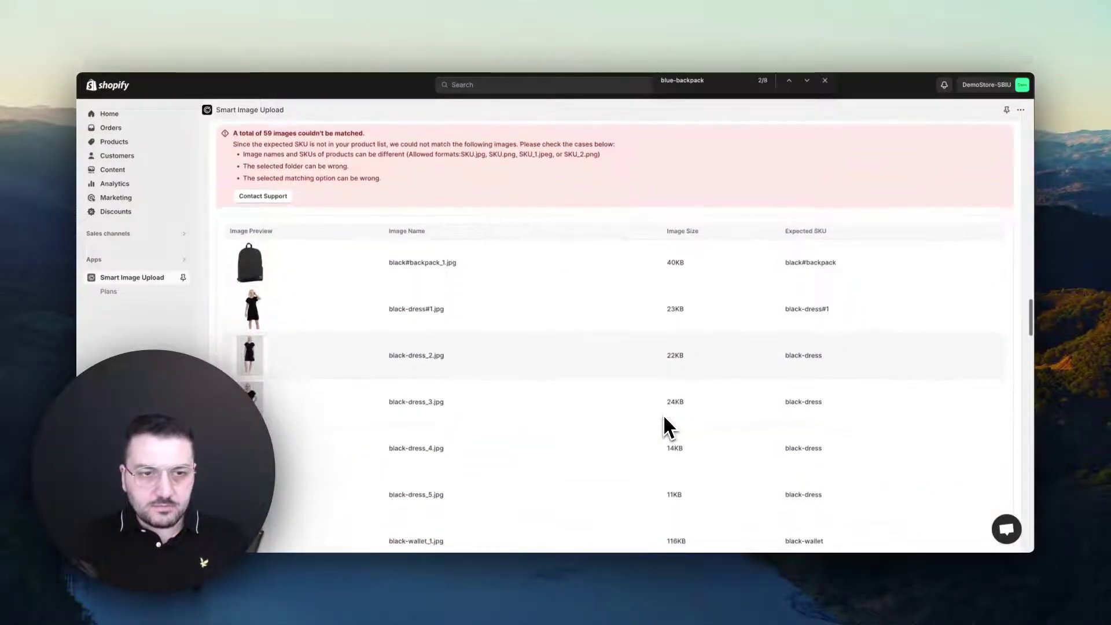
scroll(664, 418, down, 8)
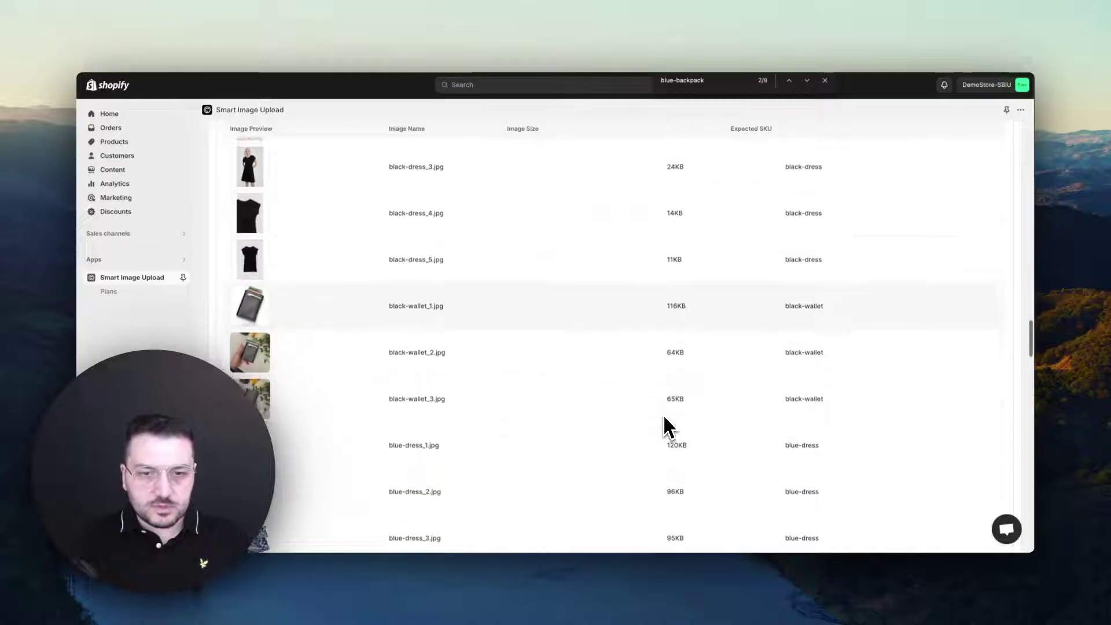
scroll(664, 418, up, 10)
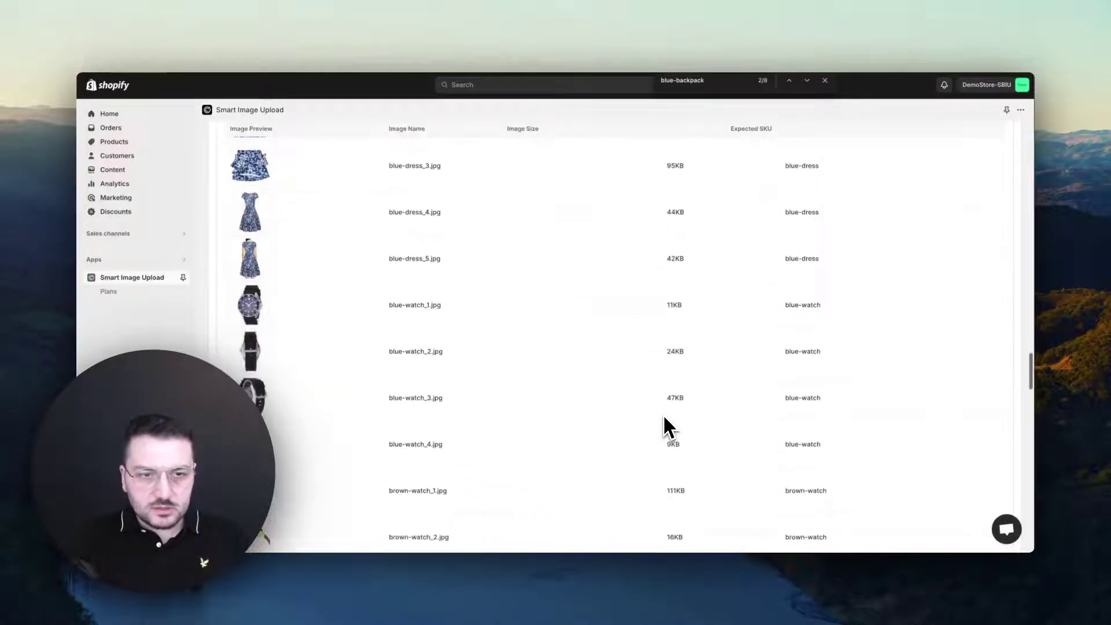
scroll(662, 415, up, 2)
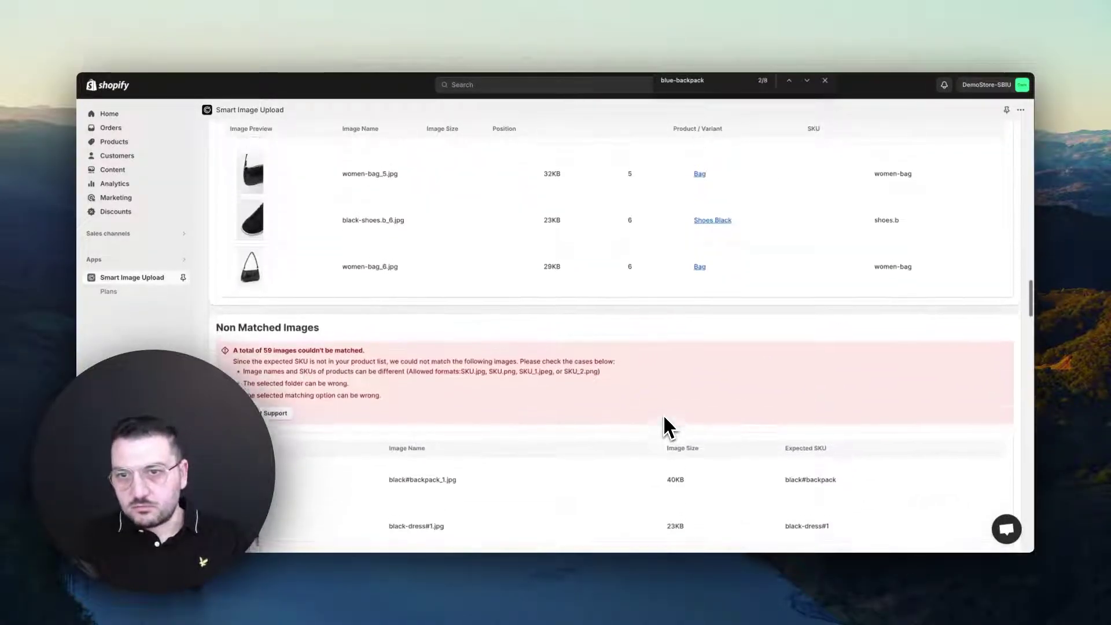
scroll(662, 414, down, 1)
scroll(664, 418, down, 3)
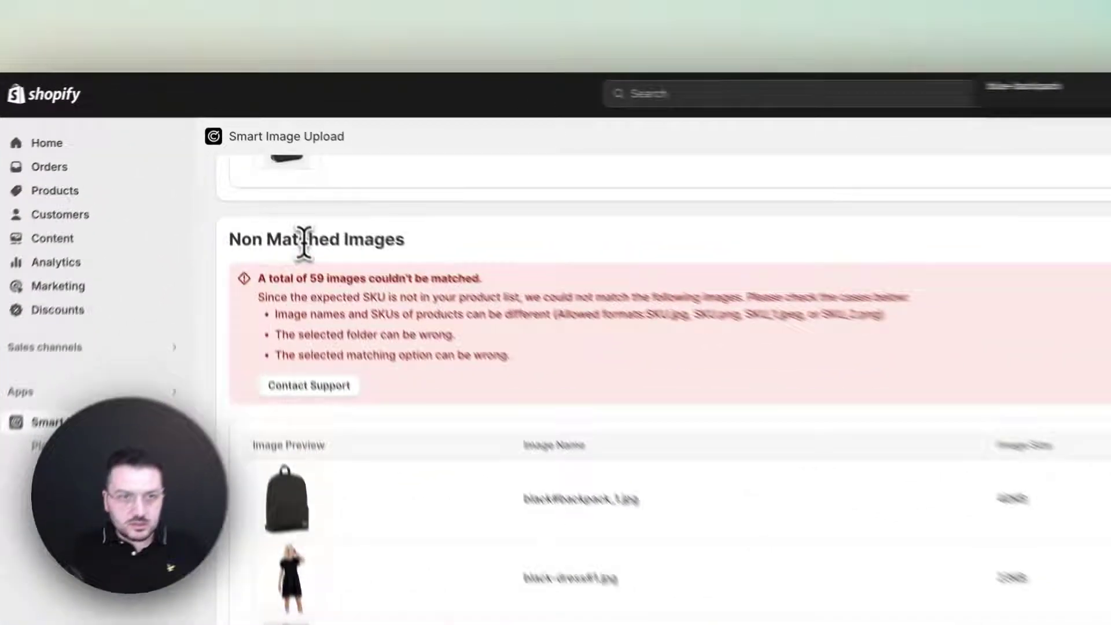
- Expand the 59 non-matched images and inspect them, e.g. the expected SKU black#backpack
triple_click(261, 170)
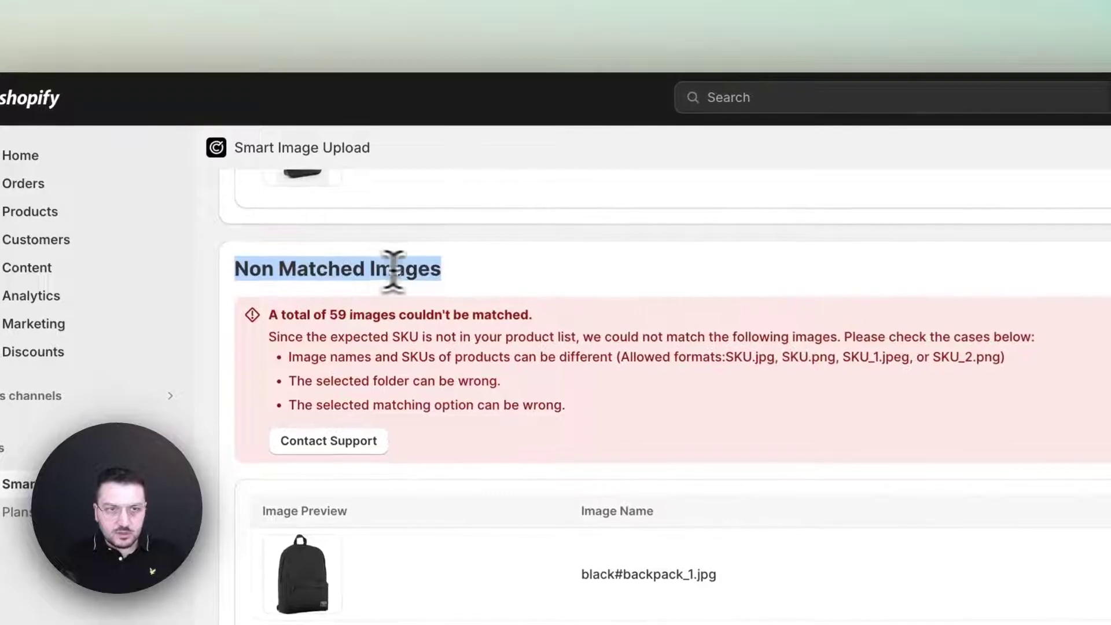
click(312, 170)
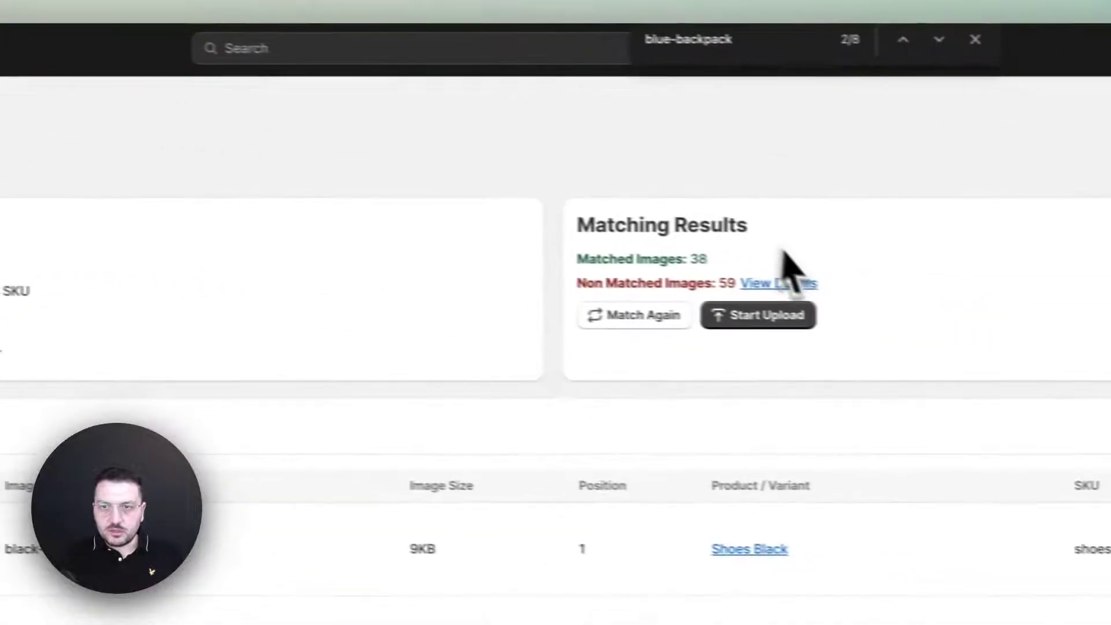
click(740, 280)
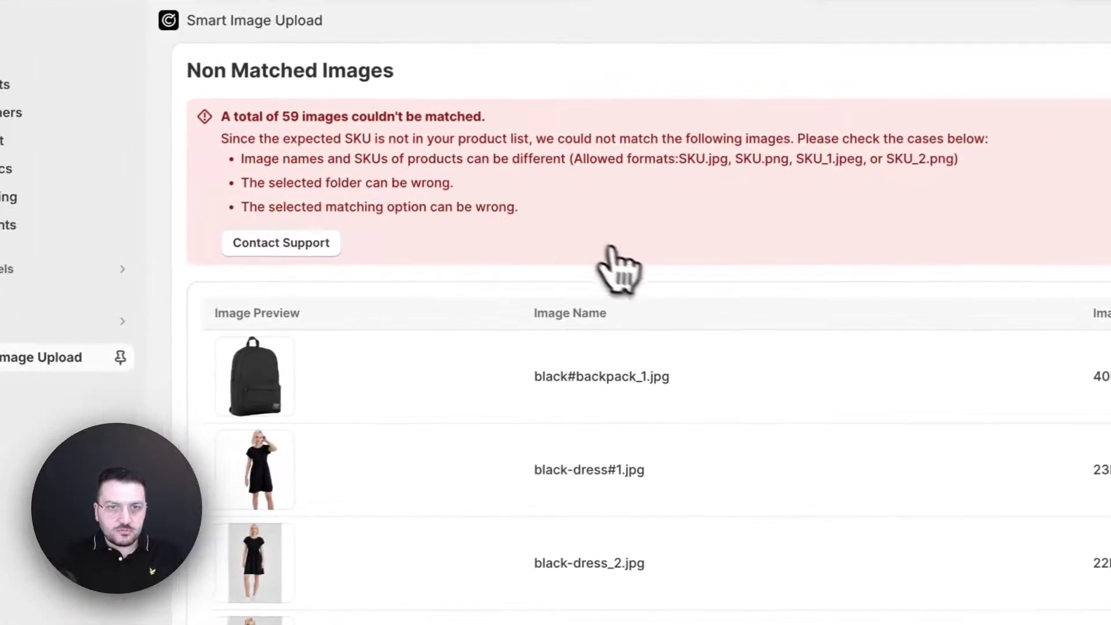
scroll(579, 439, down, 2)
scroll(579, 447, up, 1)
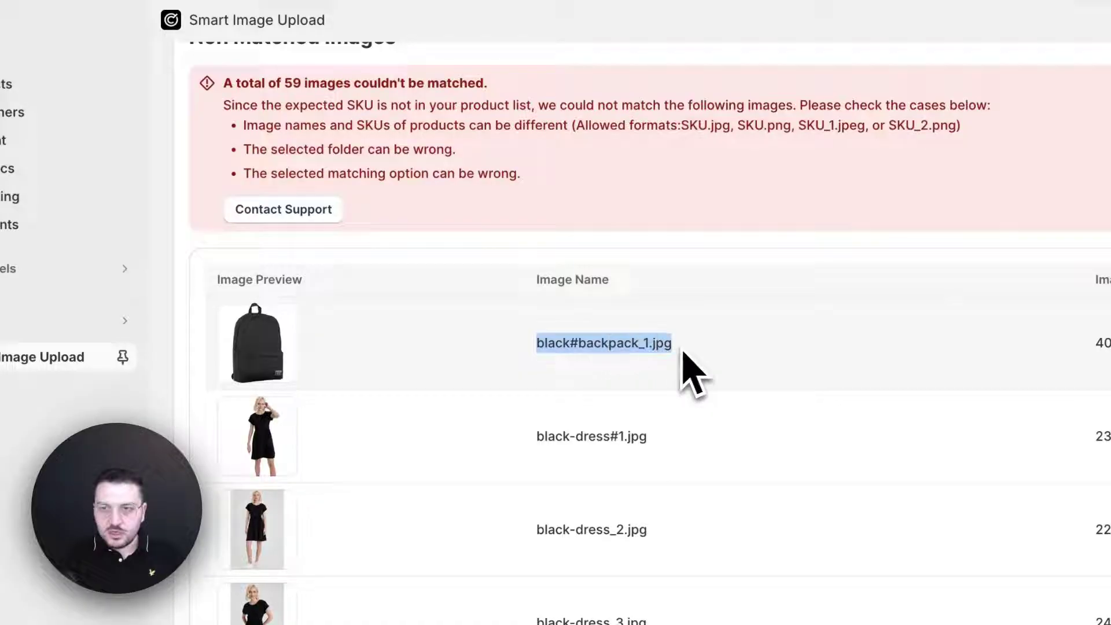
drag(641, 306, 582, 306)
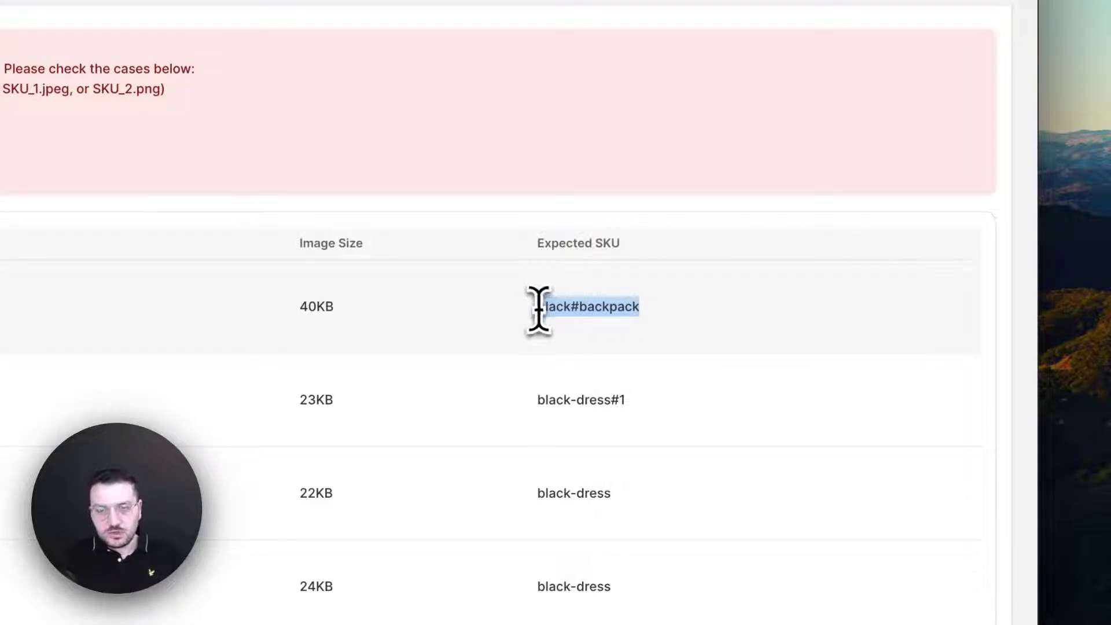
scroll(688, 336, down, 5)
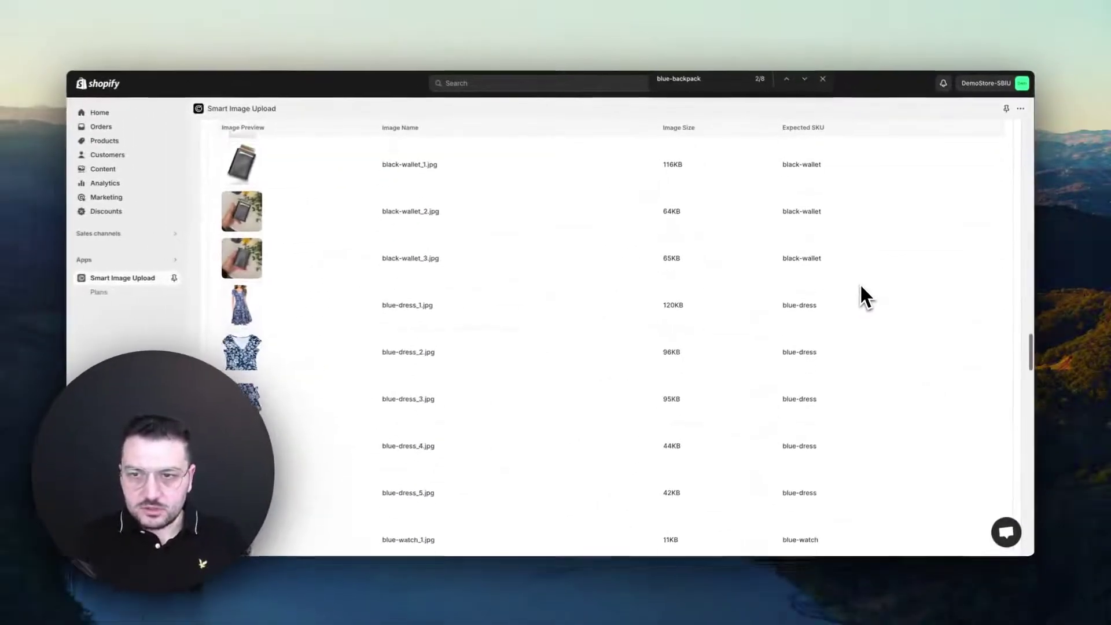
scroll(861, 287, down, 15)
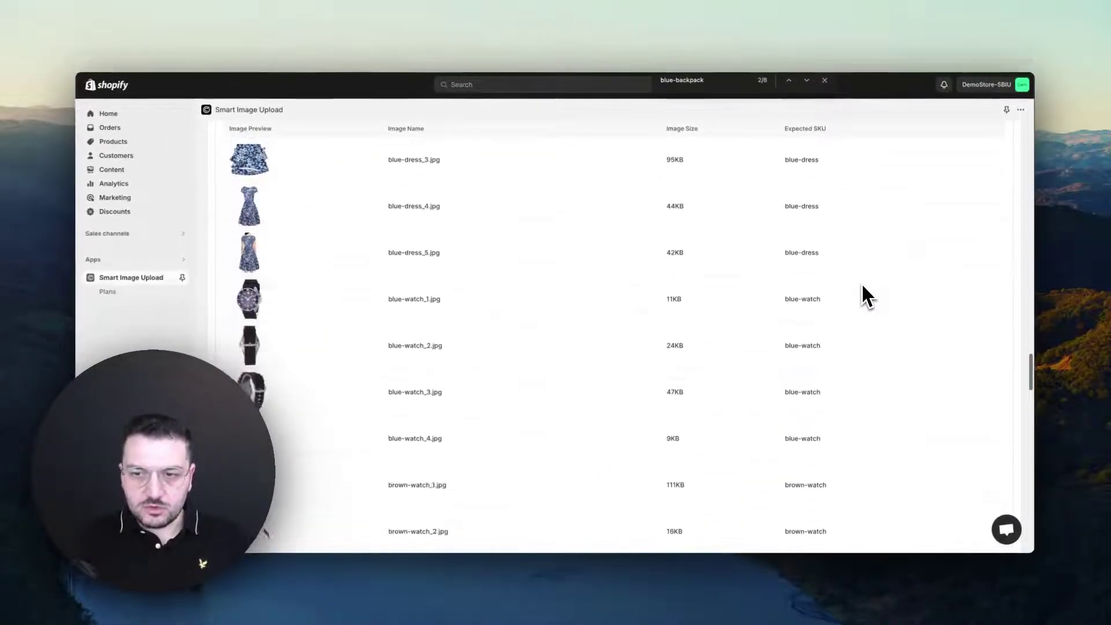
scroll(862, 296, up, 20)
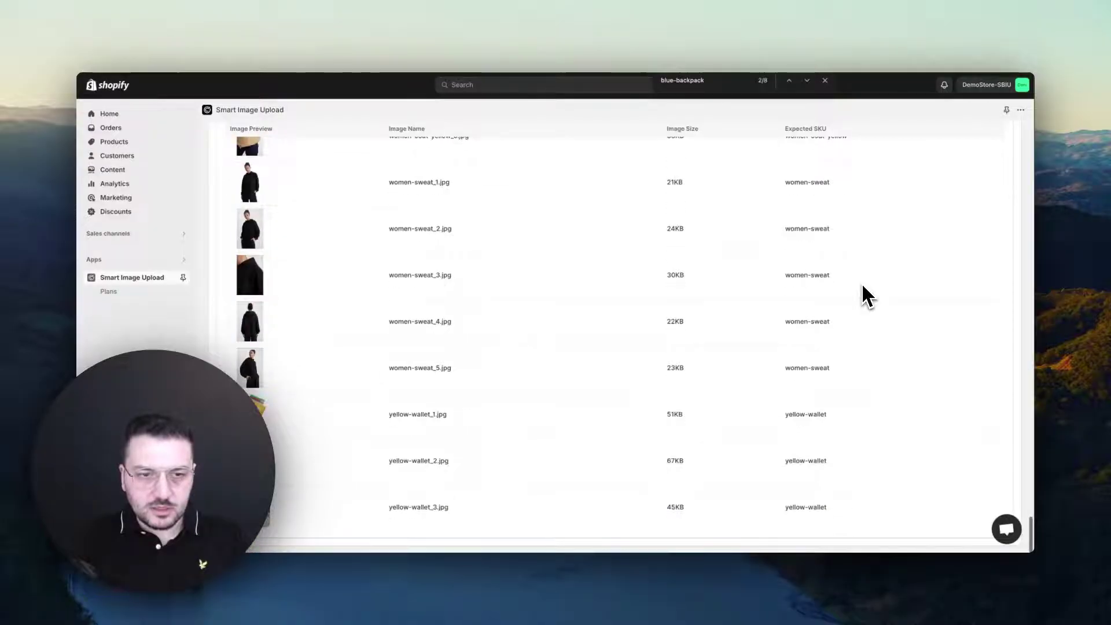
scroll(867, 297, up, 15)
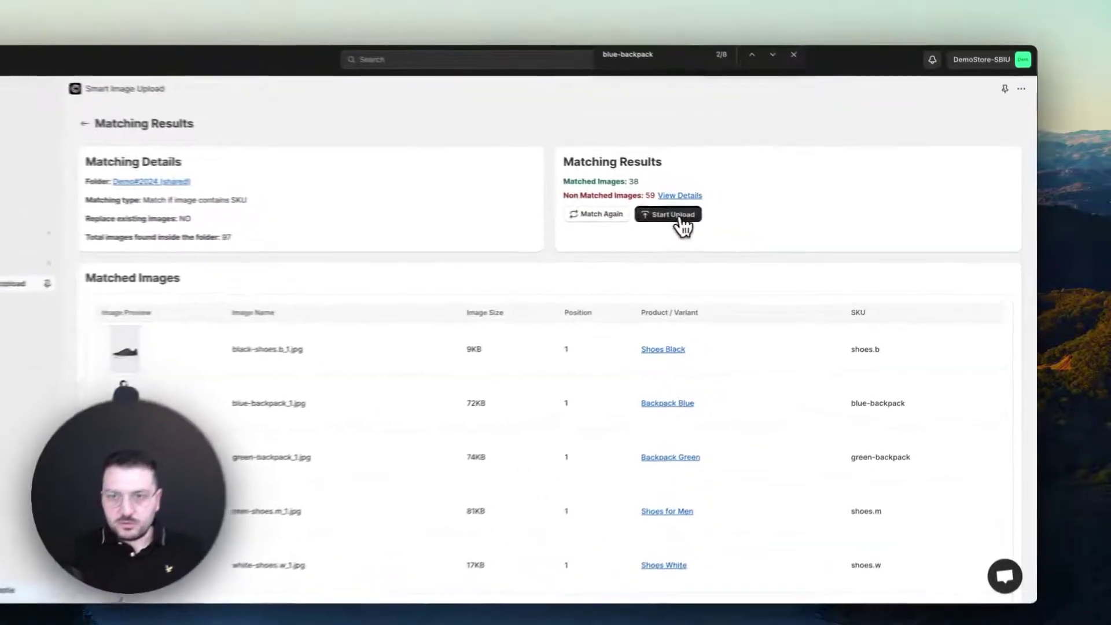
- Start uploading the 38 matched images as job #15291 and review its upload log
click(720, 218)
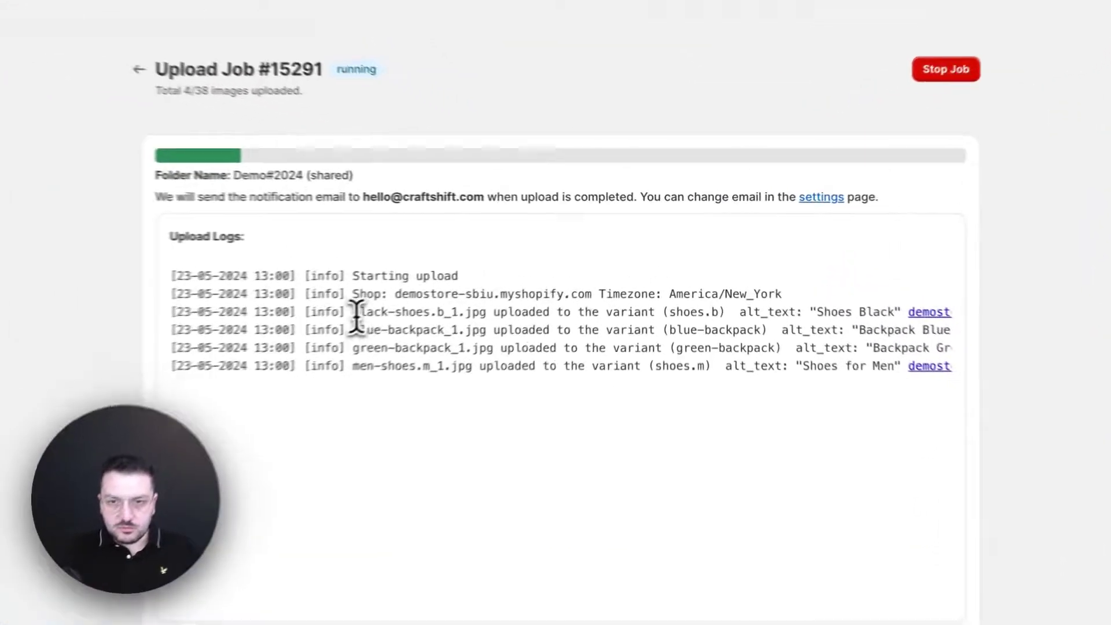
drag(501, 274, 563, 275)
scroll(563, 277, right, 3)
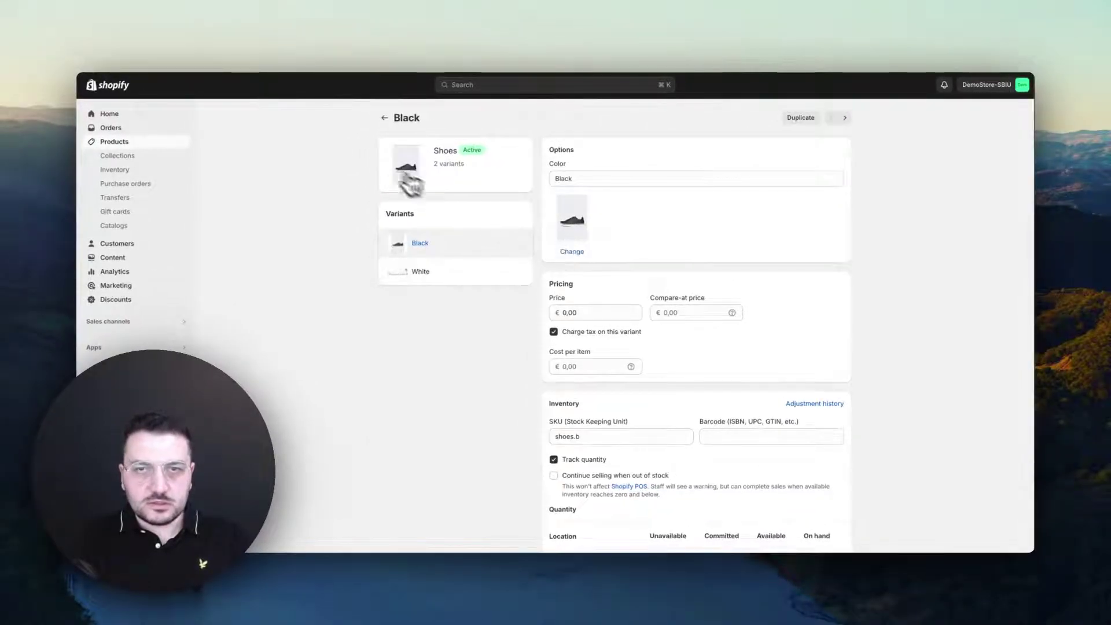
- Close the Shoes Black variant tab to return to the Smart Image Upload app
key(super+w)
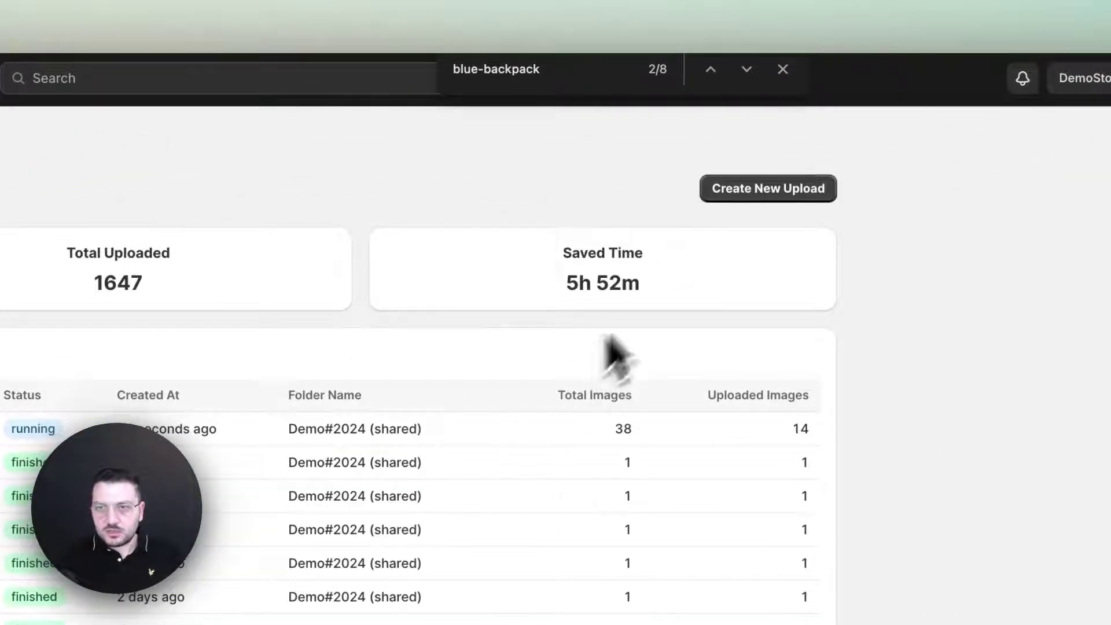
- Go back to the Dashboard and open job #15291, now at 21 of 38 images uploaded
click(778, 192)
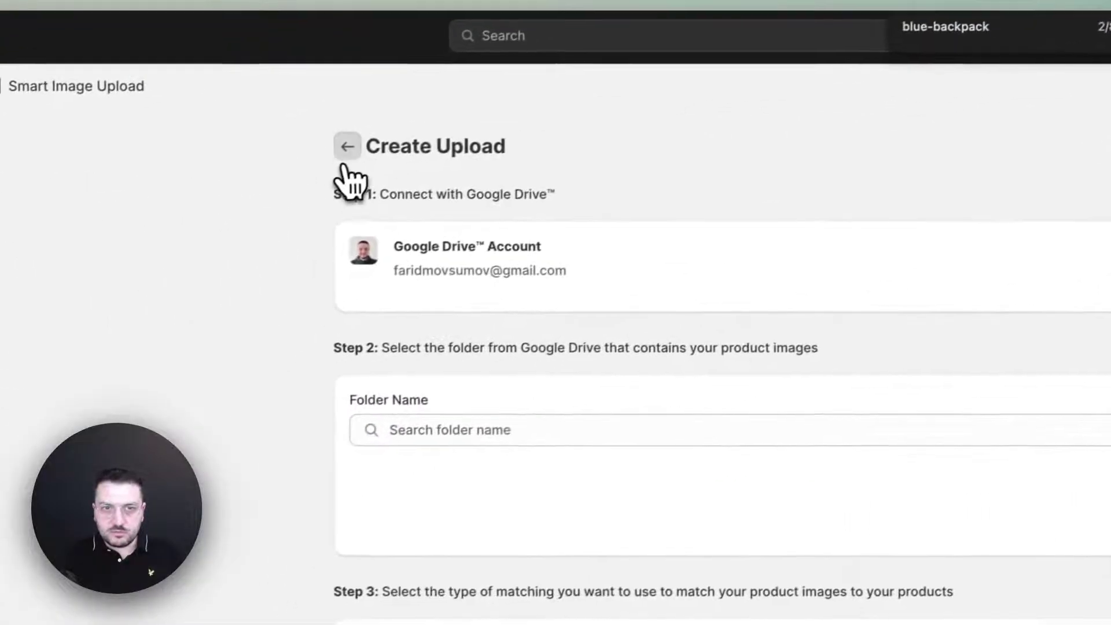
click(245, 177)
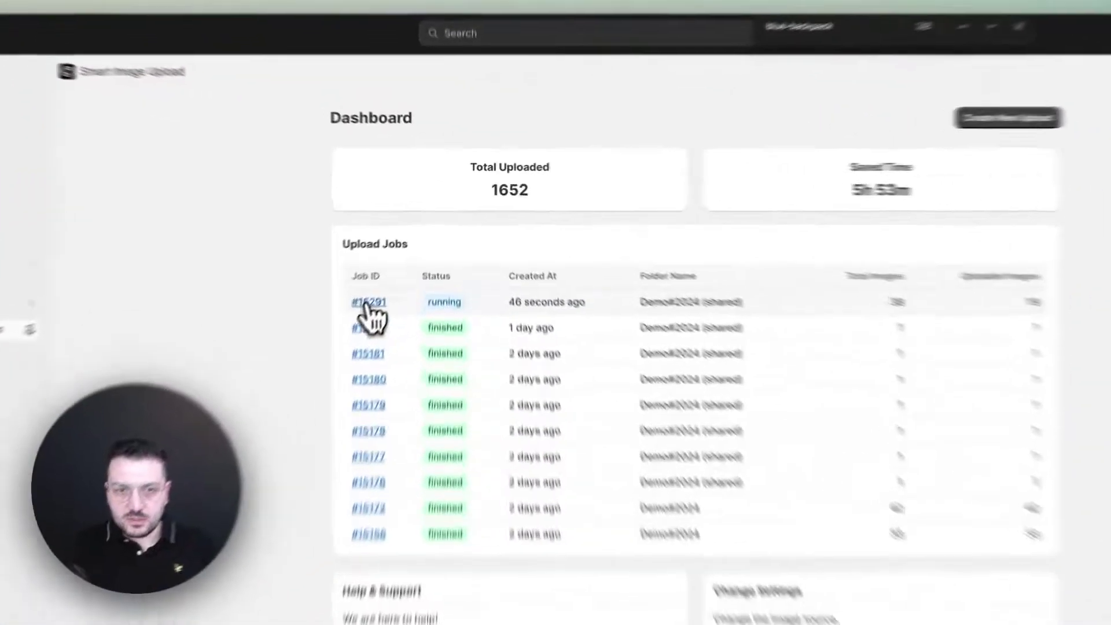
click(402, 260)
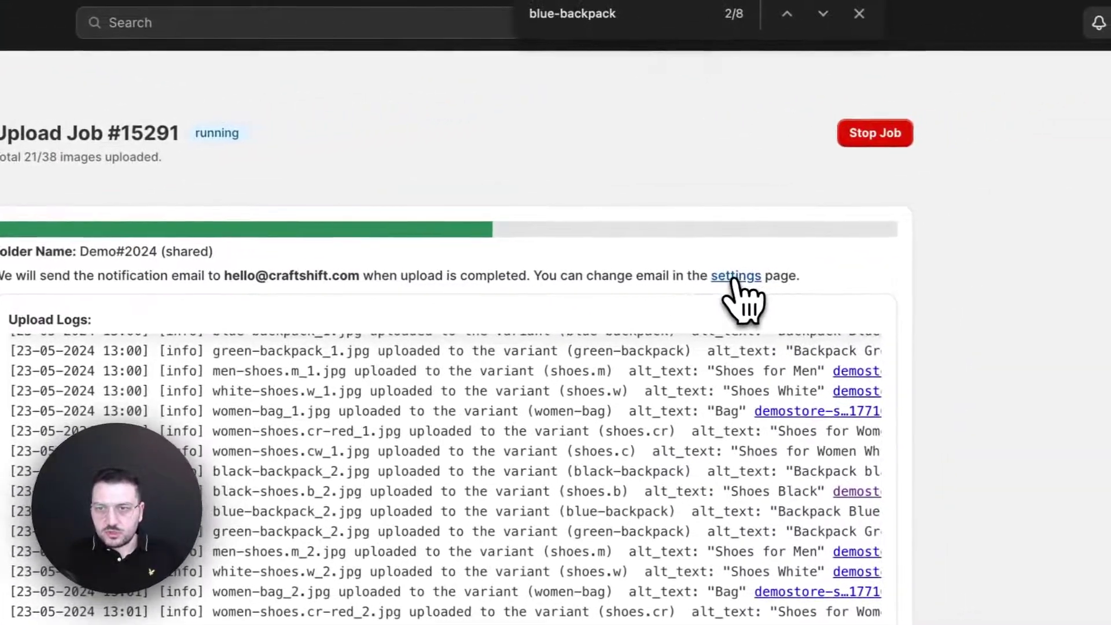
click(769, 274)
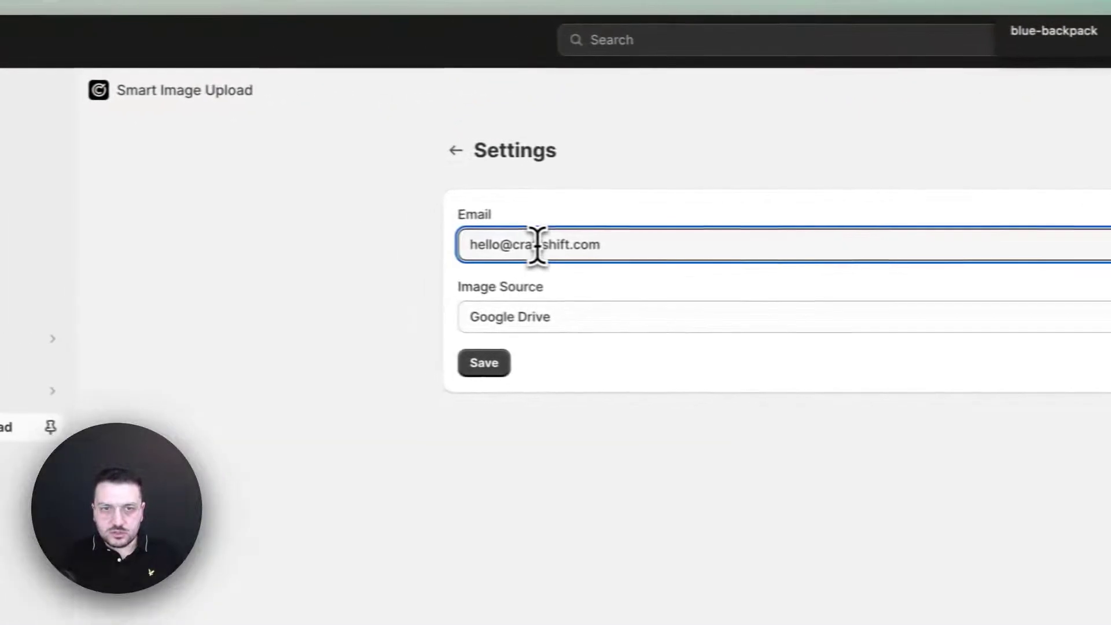
triple_click(313, 237)
click(79, 401)
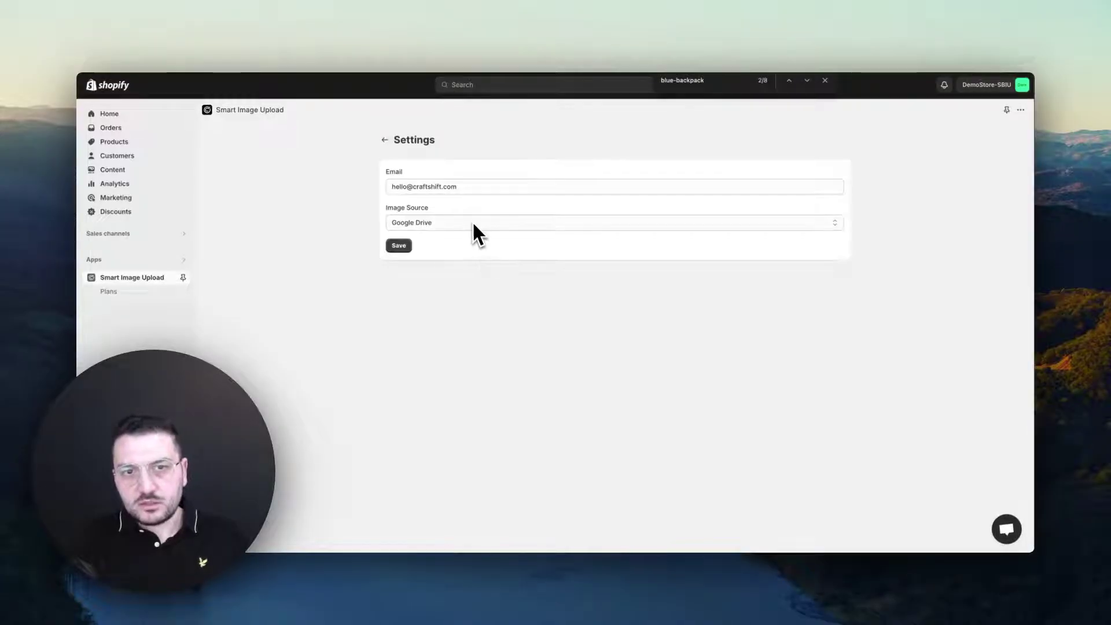
click(473, 225)
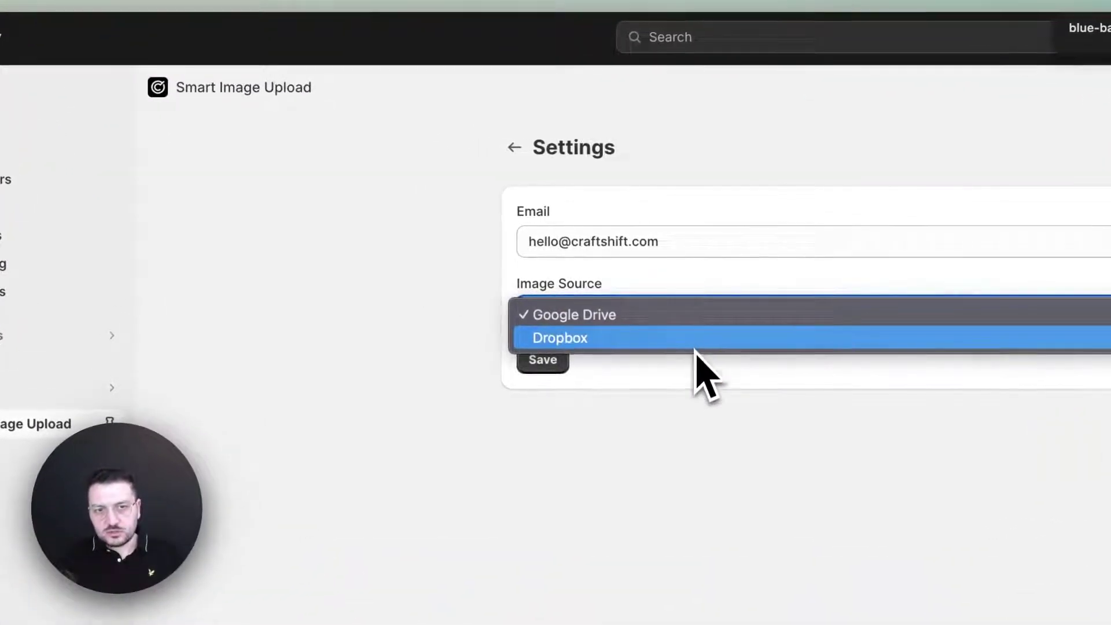
click(697, 320)
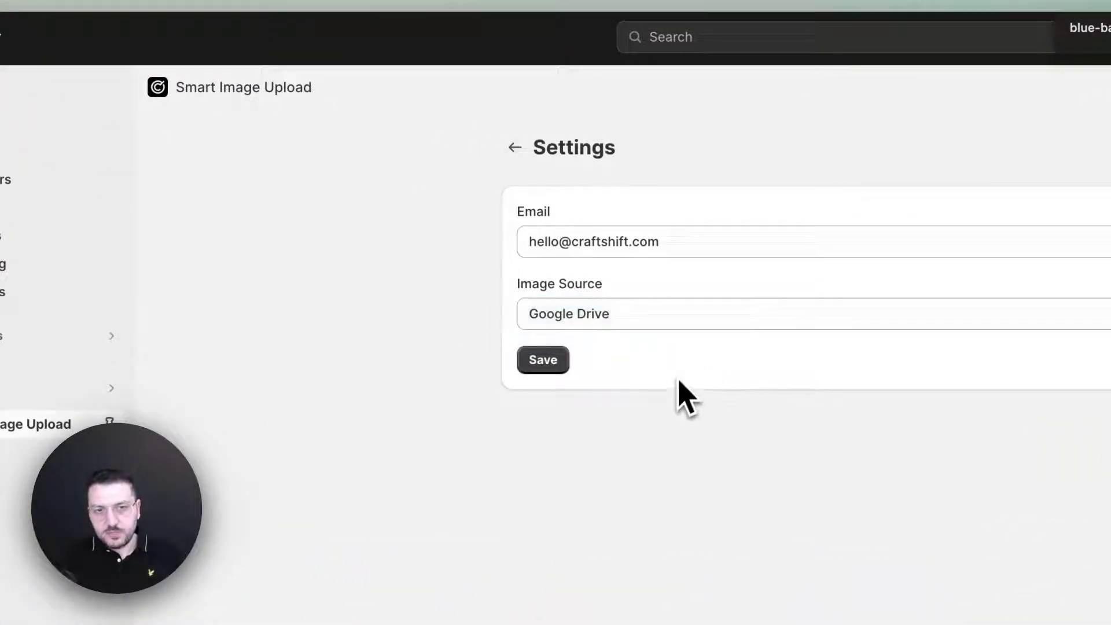
click(514, 148)
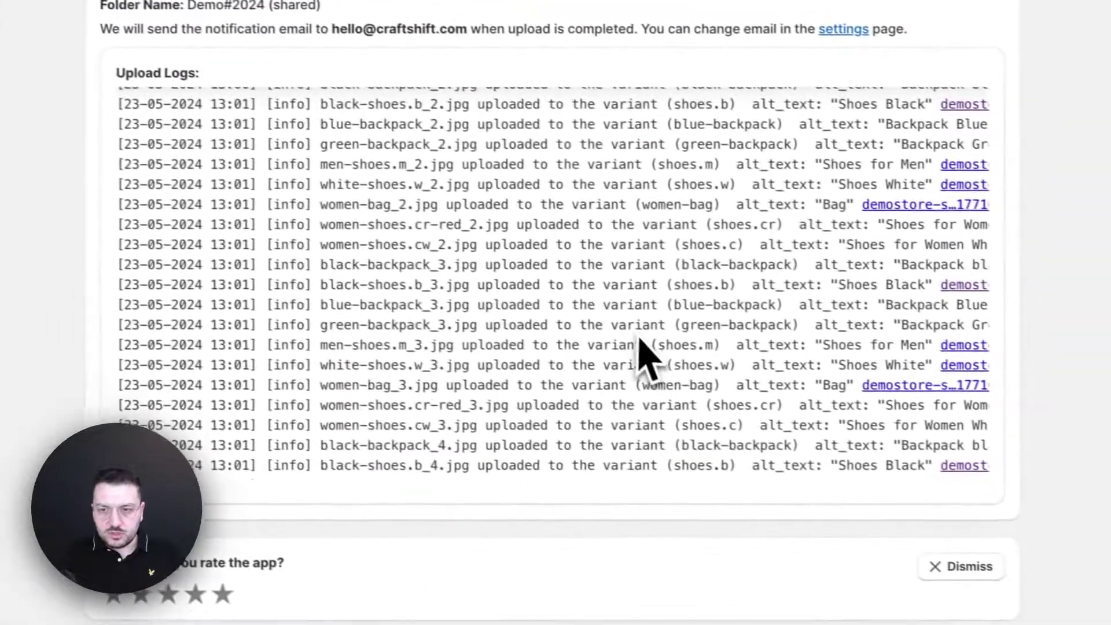
- Scroll the Upload Logs while job #15291 runs until it reaches 38/38 images
scroll(637, 359, up, 4)
scroll(661, 358, down, 3)
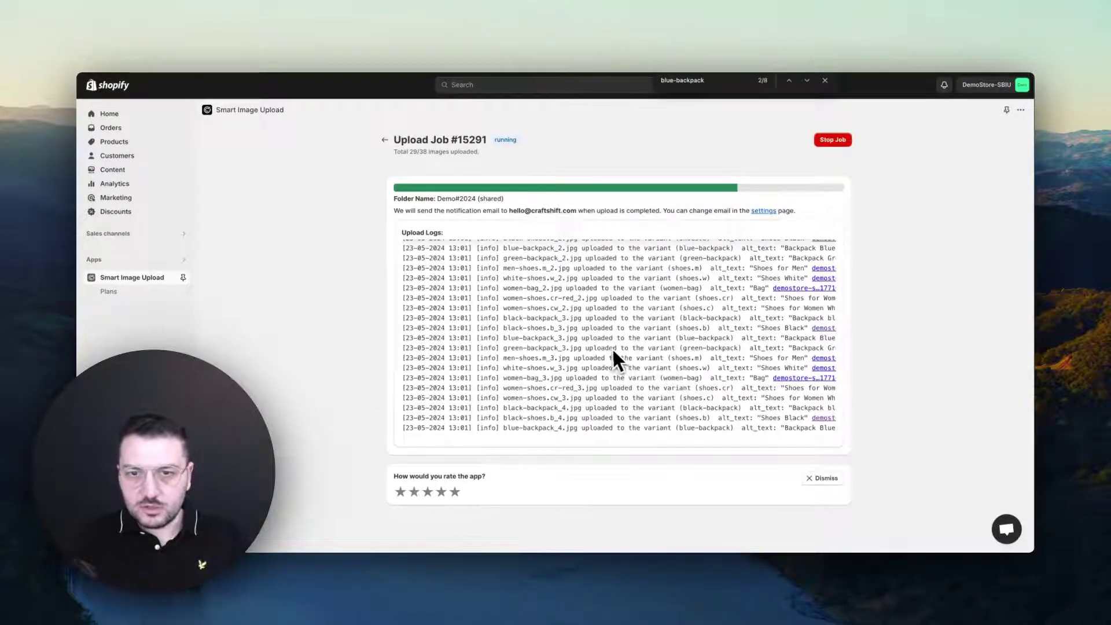
scroll(606, 346, up, 5)
scroll(607, 349, down, 4)
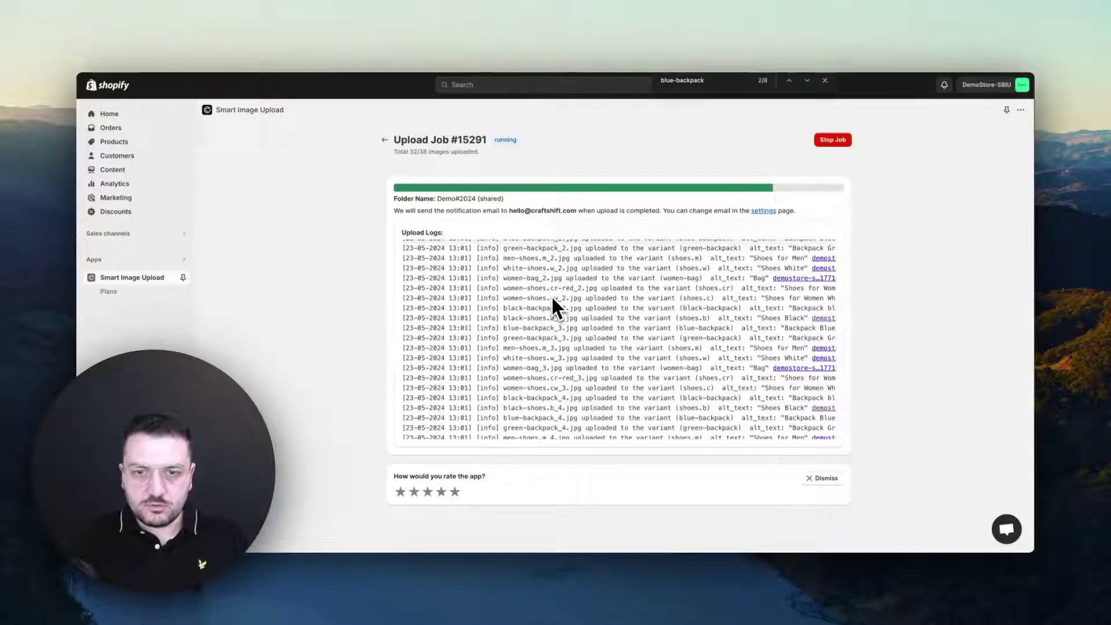
scroll(551, 296, down, 1)
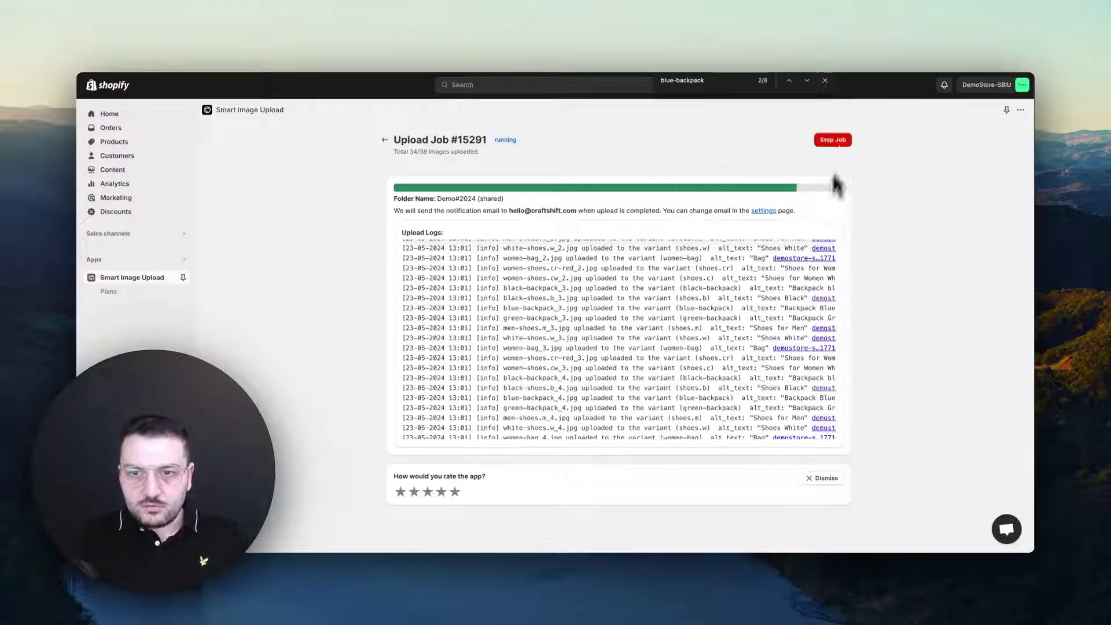
scroll(634, 405, up, 1)
scroll(631, 407, up, 5)
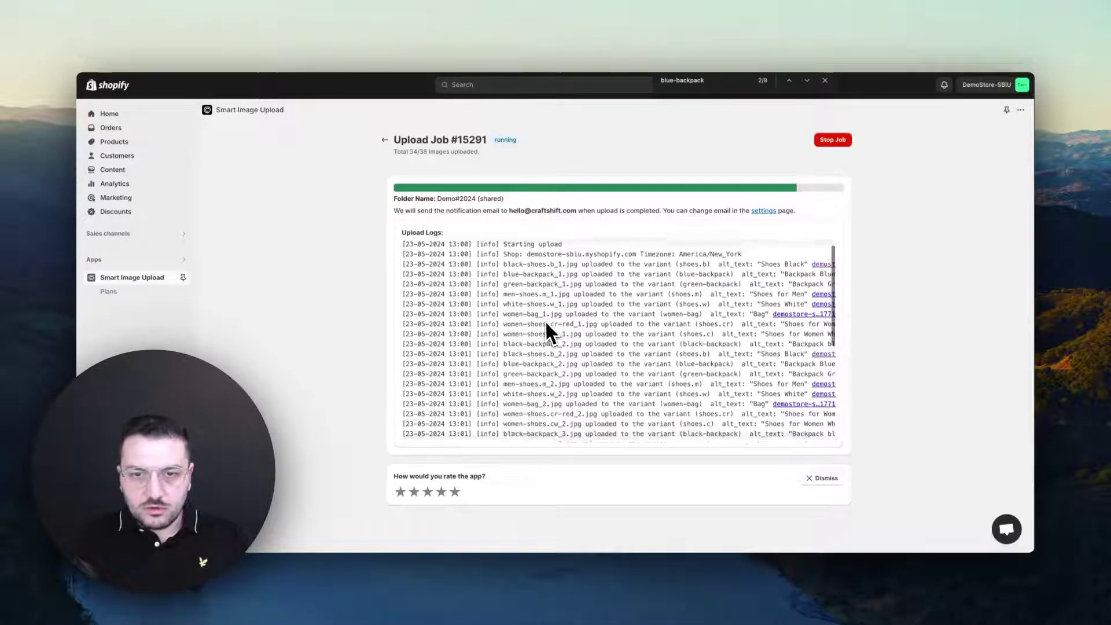
scroll(547, 327, down, 3)
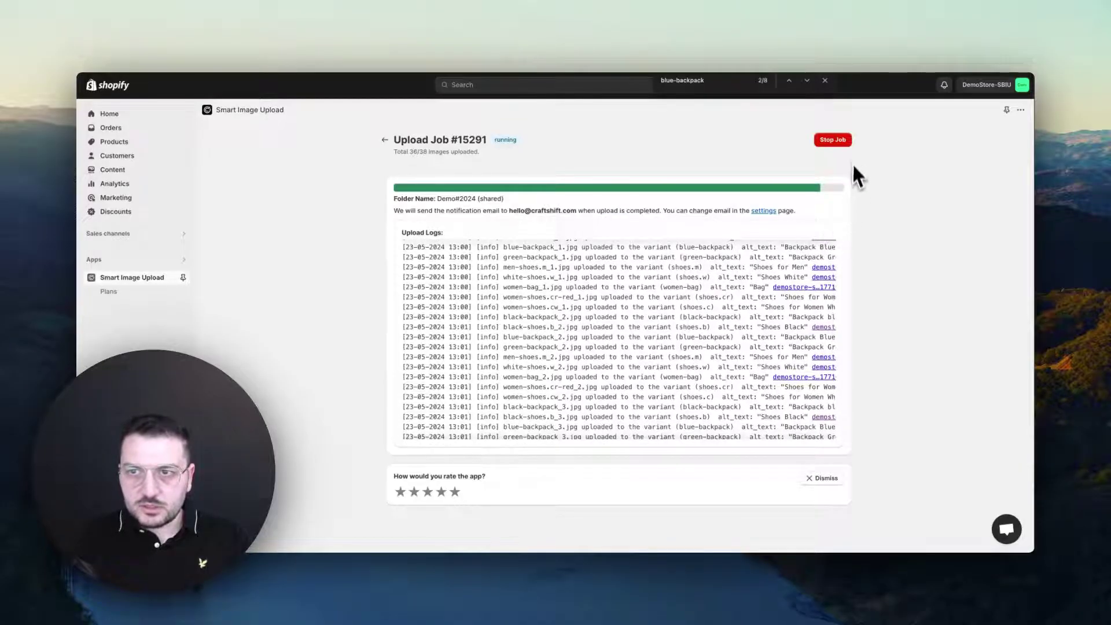
scroll(519, 294, up, 2)
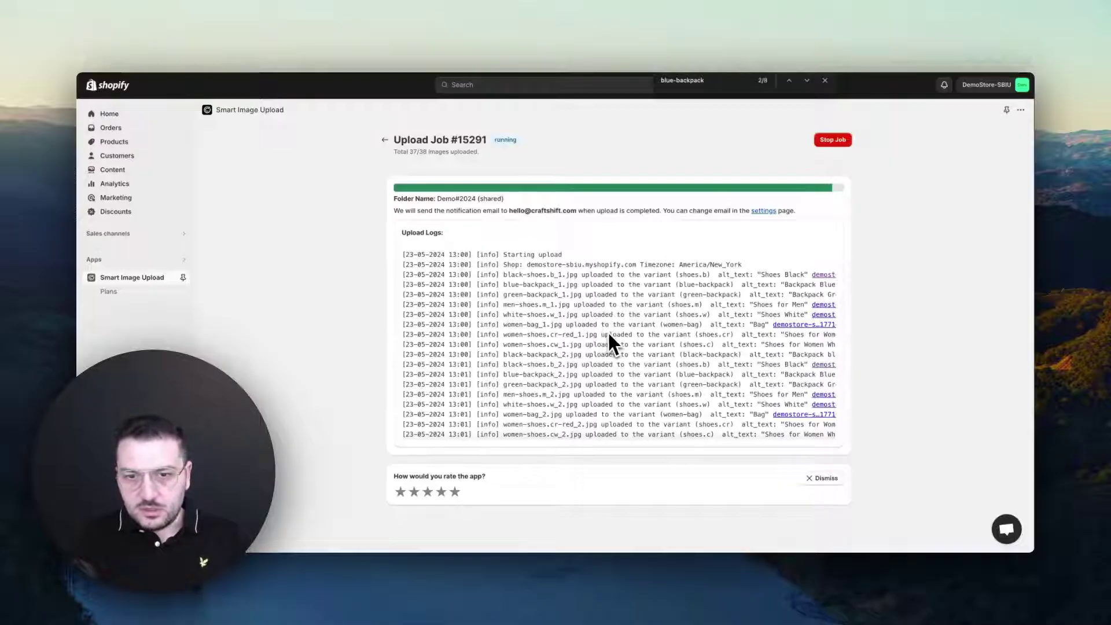
scroll(610, 335, down, 5)
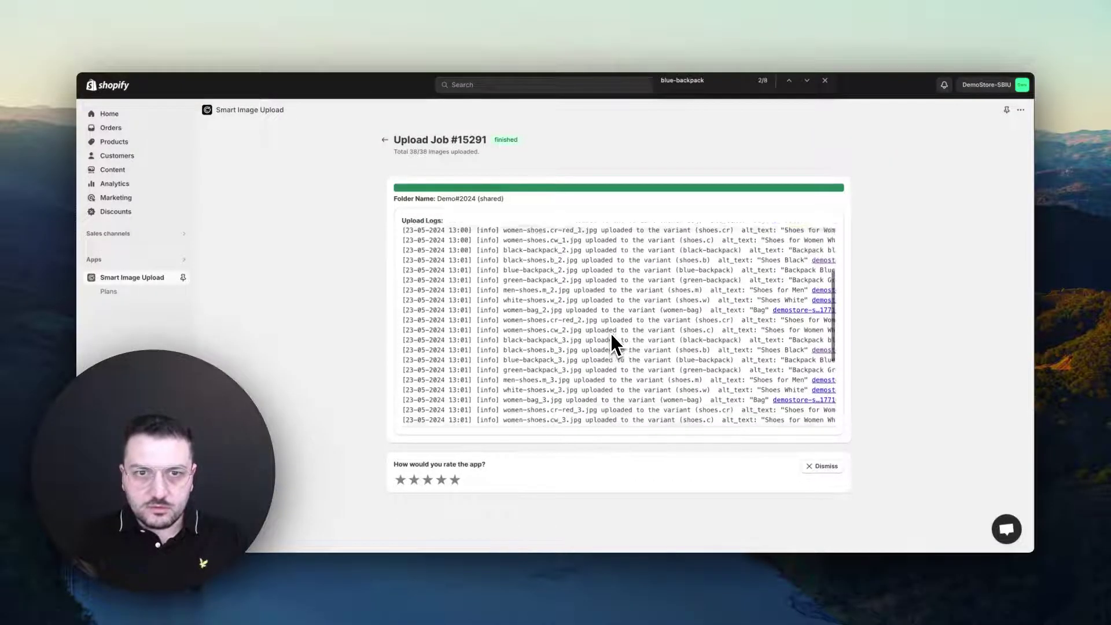
scroll(610, 334, up, 3)
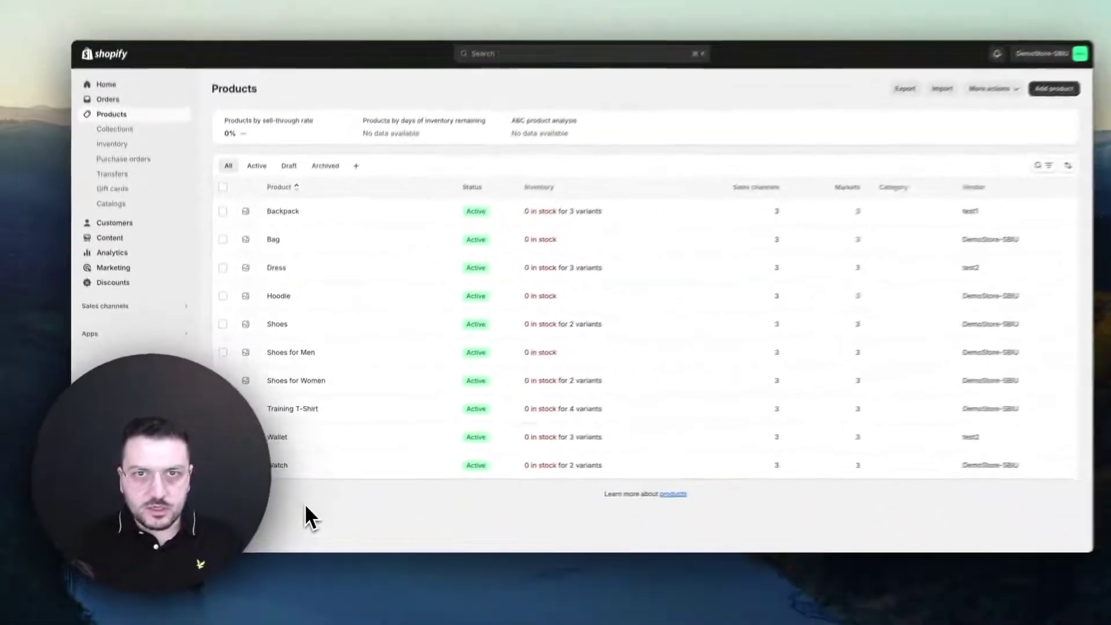
- Reload Products and check Backpack's media and its Green, Blue and black variant images
key(super+r)
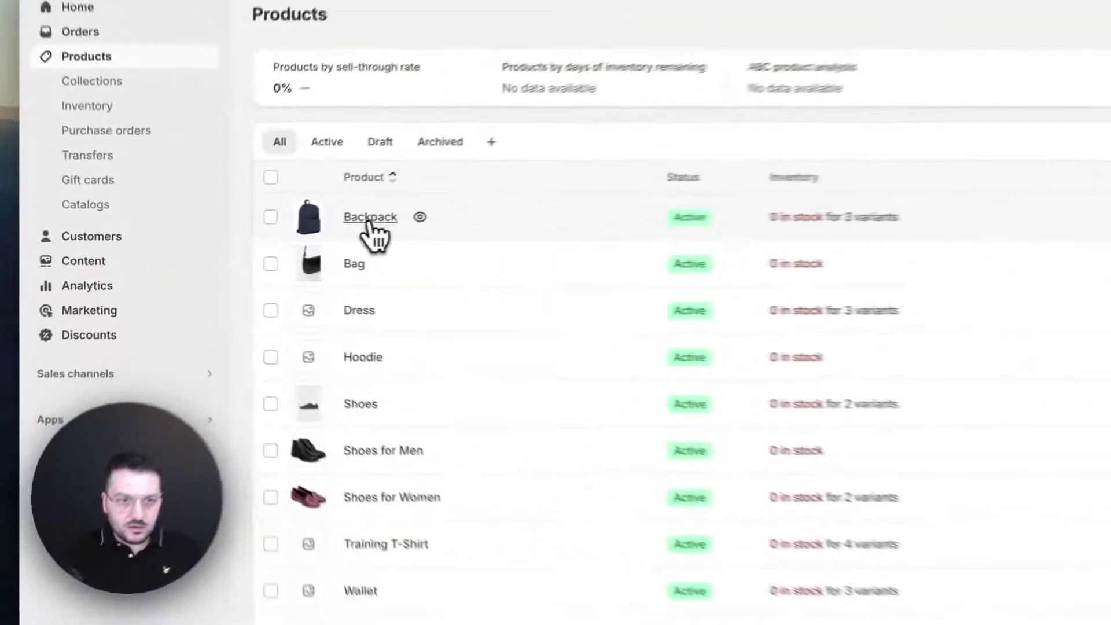
click(369, 222)
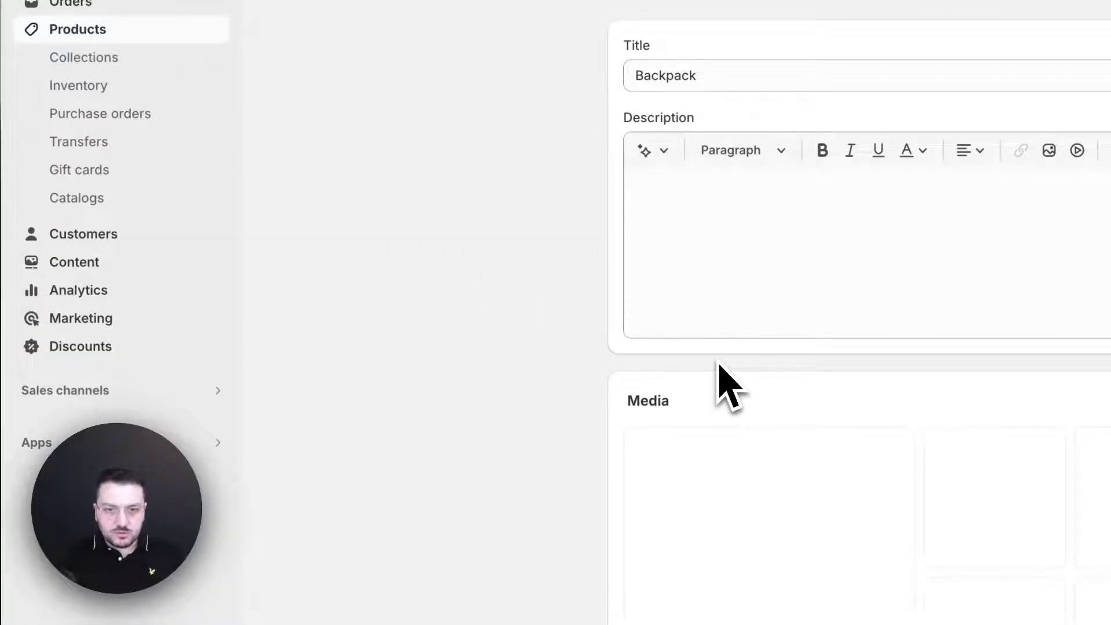
scroll(578, 434, down, 5)
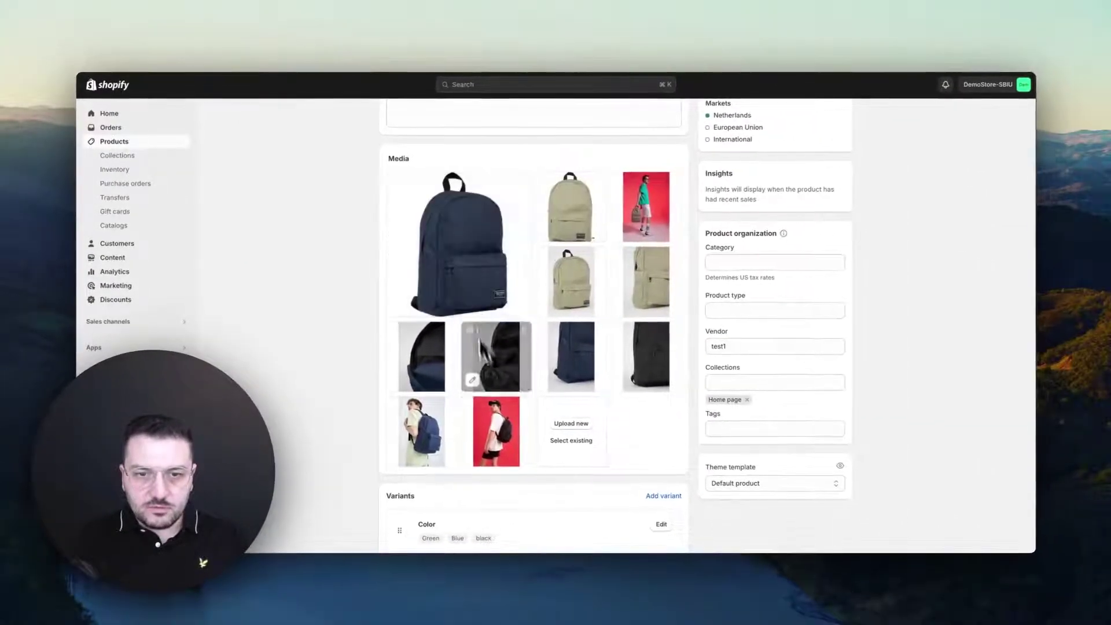
scroll(345, 373, down, 5)
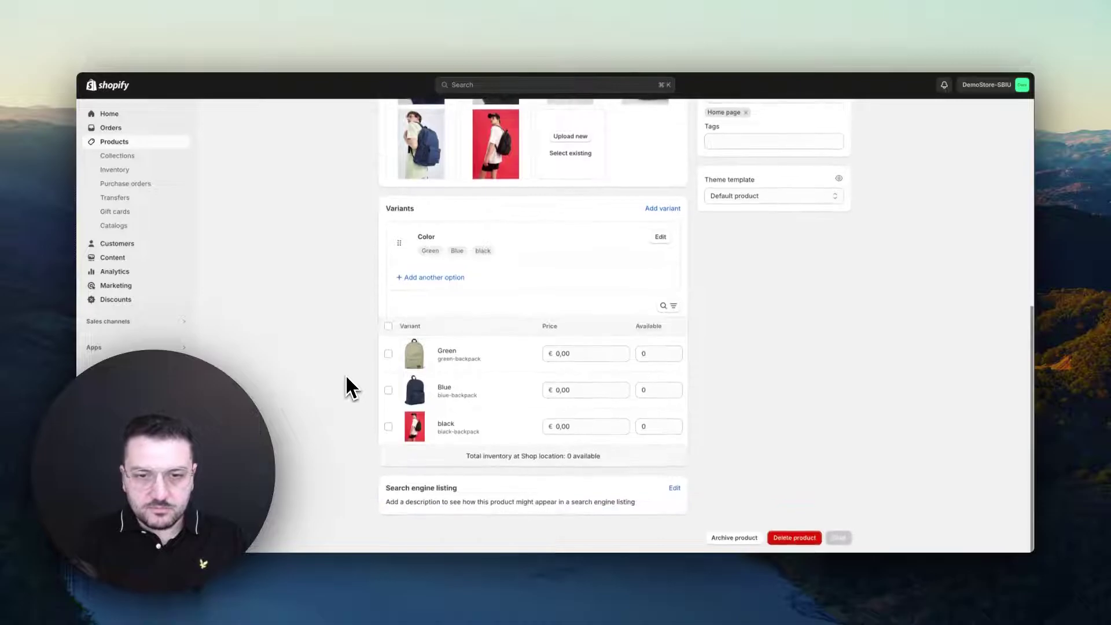
scroll(346, 376, up, 10)
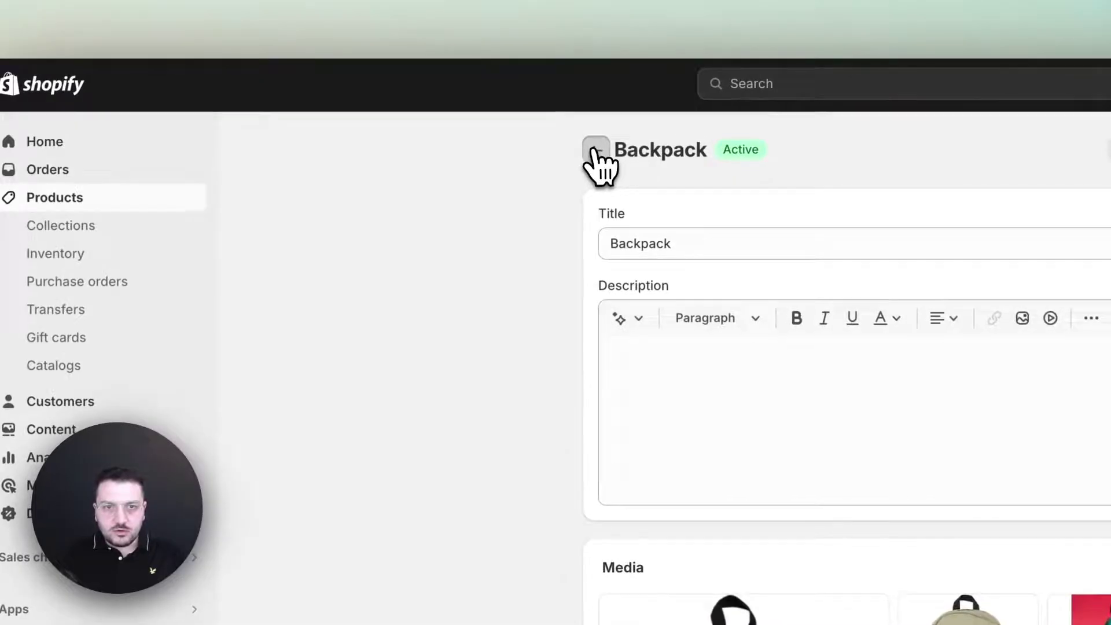
click(385, 119)
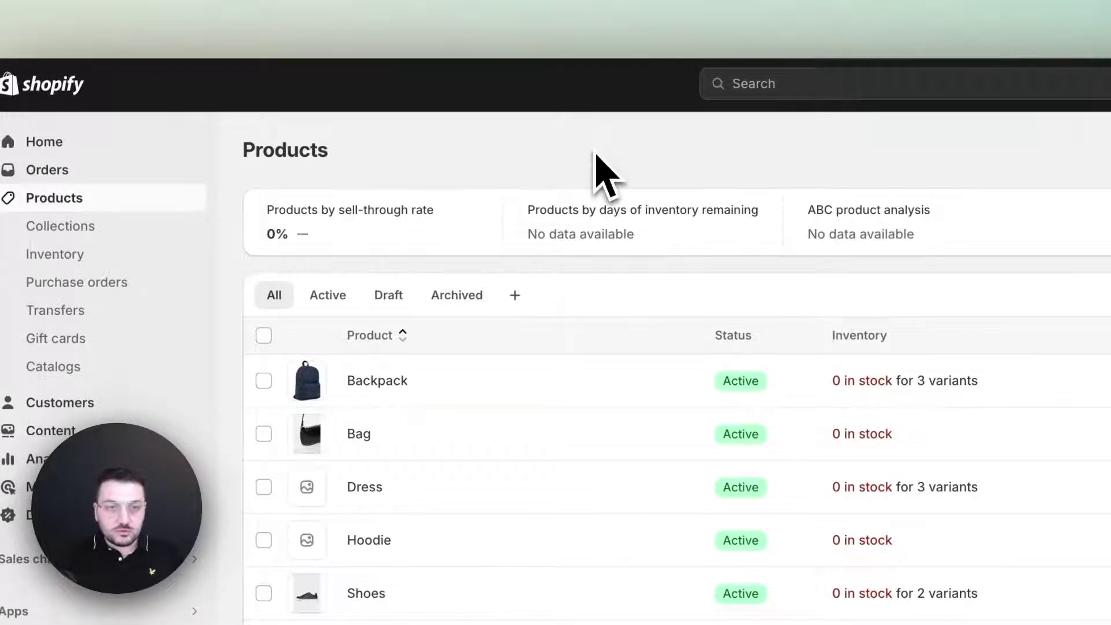